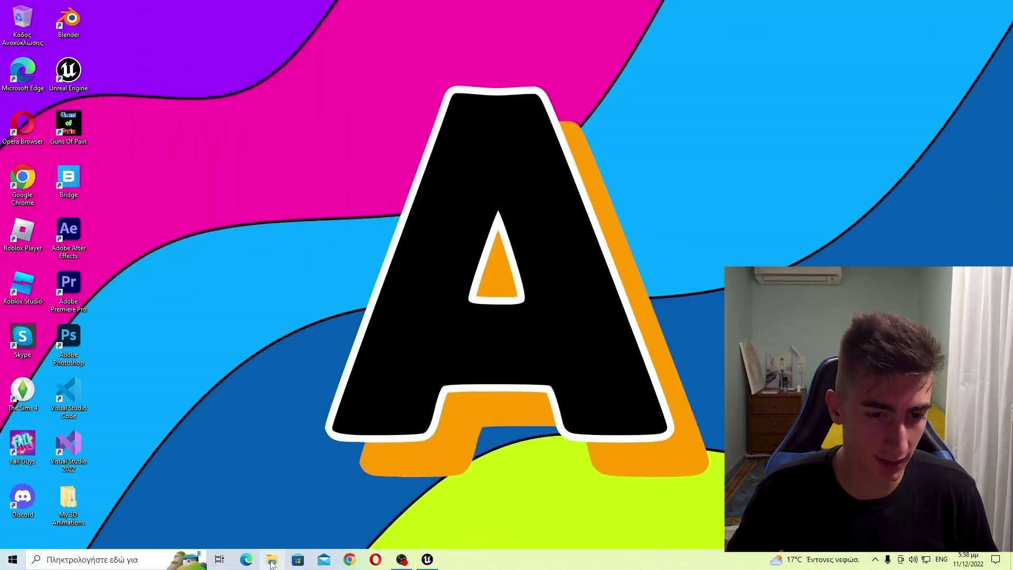
Open Weird_Object.blend in Blender from the Tutorial Game Objects folder and look over the Weird_Object and Weird_Object_Fail 3D Object files.
left_click(272, 562)
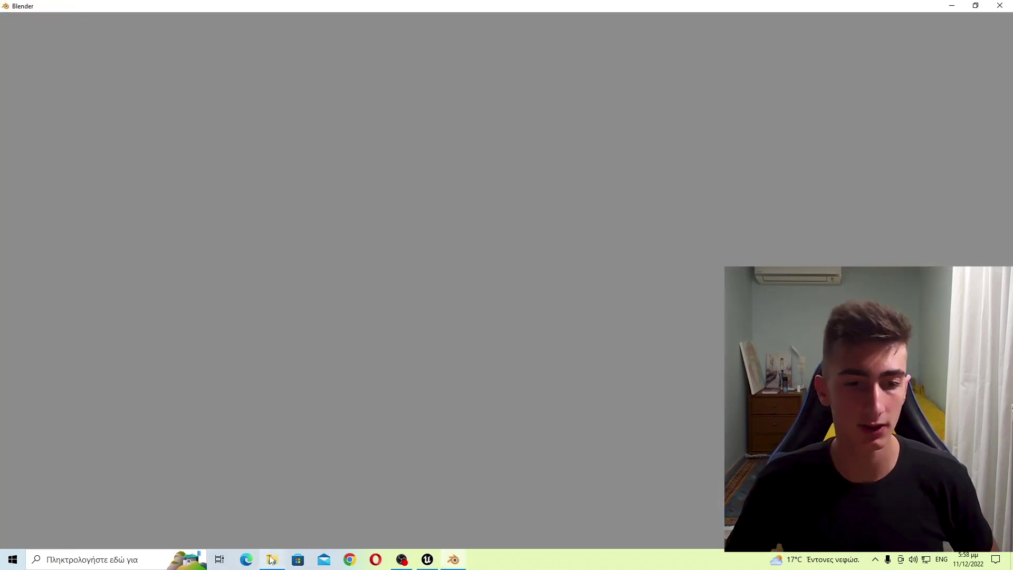
left_click(271, 560)
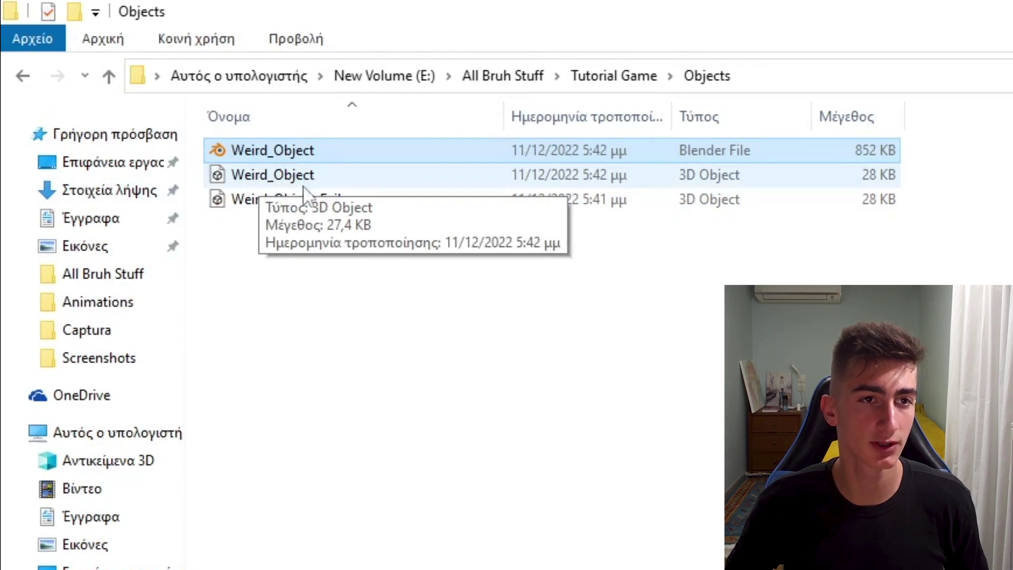
left_click(295, 203)
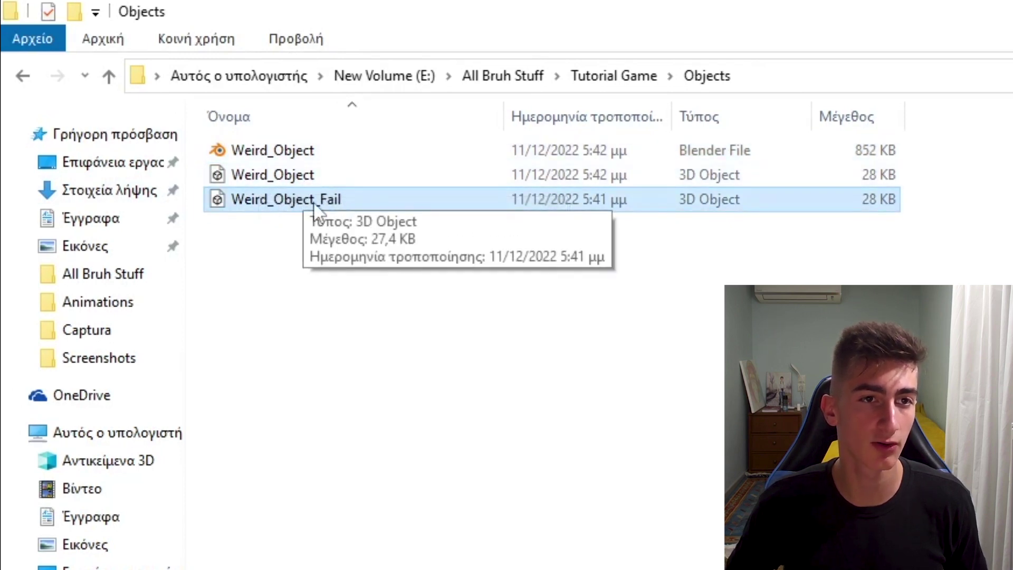
left_click(305, 179)
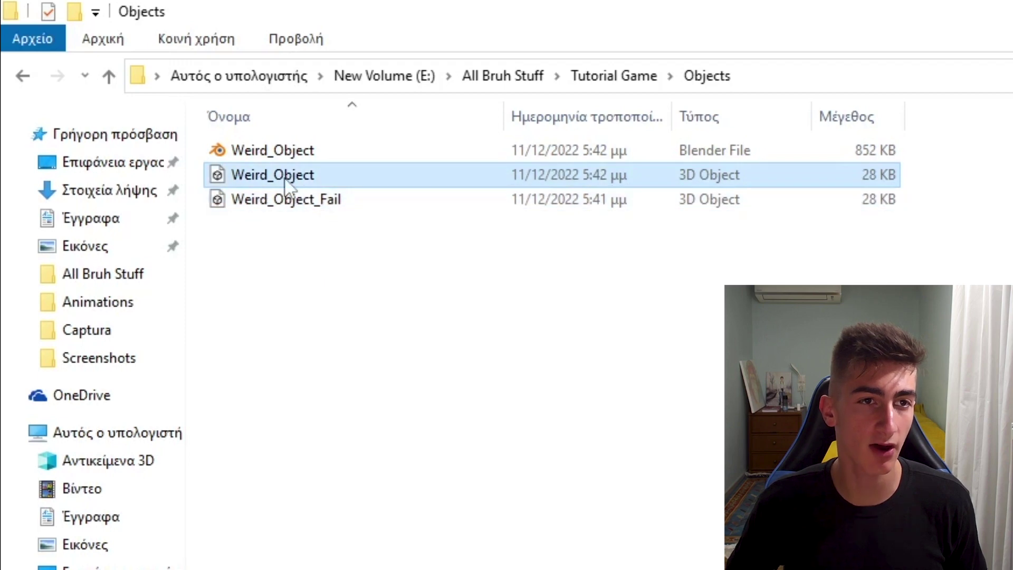
left_click(428, 288)
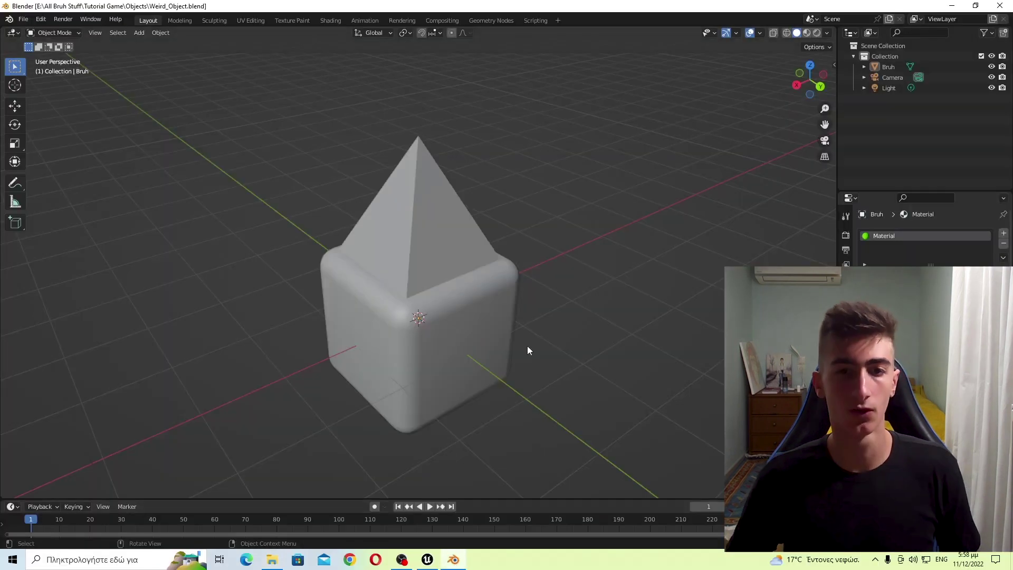
Select the cube-and-pyramid object and inspect it from several sides in Material Preview and Rendered shading.
mouse_move(552, 316)
middle_mouse_down()
mouse_move(500, 301)
mouse_move(527, 304)
middle_mouse_up()
key("z")
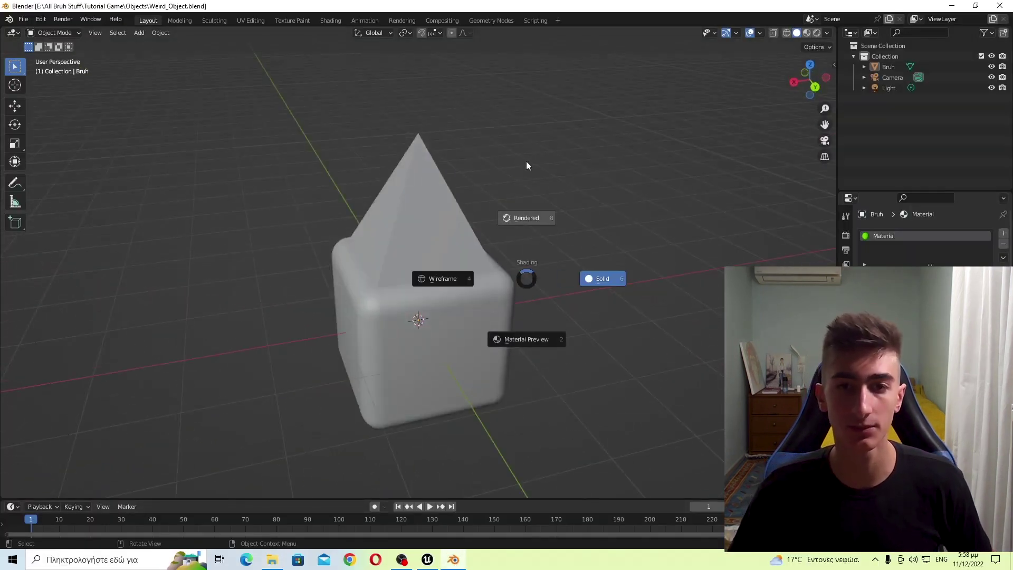
left_click(542, 180)
mouse_move(543, 195)
middle_mouse_down()
mouse_move(480, 208)
mouse_move(299, 190)
mouse_move(396, 233)
mouse_move(486, 294)
mouse_move(495, 403)
mouse_move(588, 402)
mouse_move(482, 351)
mouse_move(504, 409)
mouse_move(506, 378)
mouse_move(542, 387)
mouse_move(518, 405)
mouse_move(632, 450)
mouse_move(549, 479)
mouse_move(459, 380)
mouse_move(517, 364)
middle_mouse_up()
left_click(441, 338)
middle_click_drag(519, 325, 423, 330)
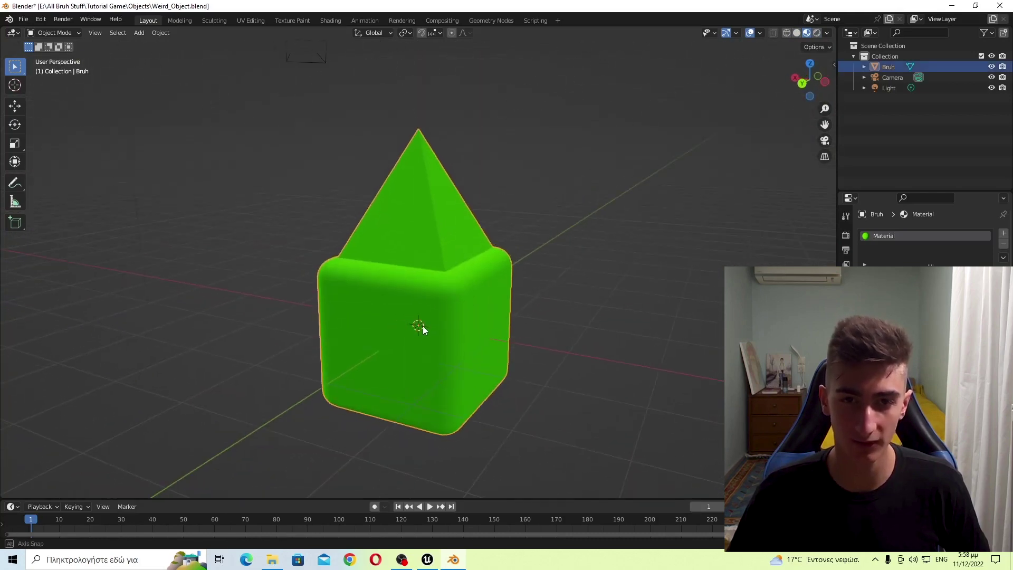
middle_click_drag(412, 169, 427, 231)
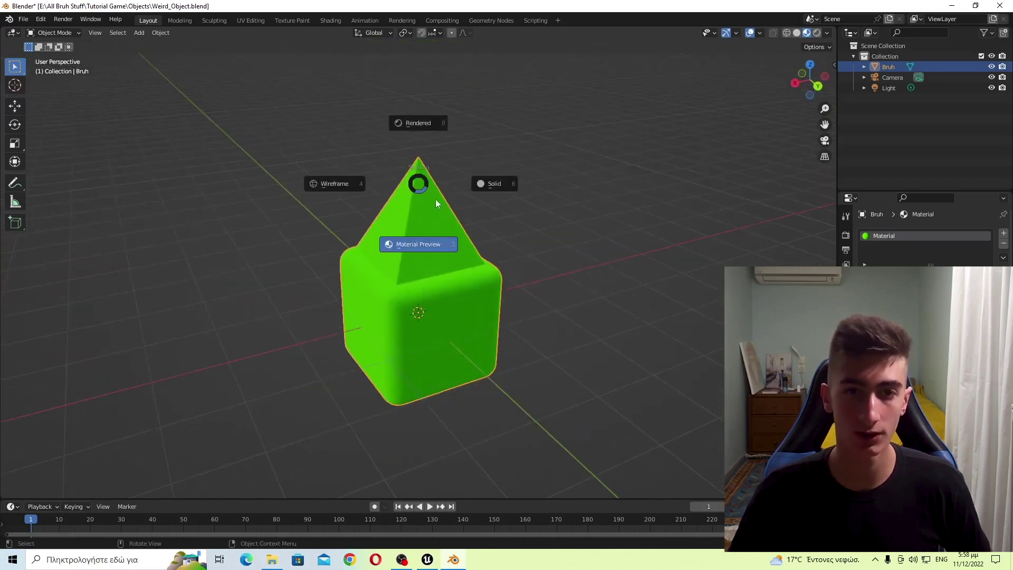
left_click(419, 123)
mouse_move(431, 66)
middle_mouse_down()
mouse_move(431, 172)
mouse_move(378, 236)
mouse_move(198, 227)
mouse_move(310, 178)
mouse_move(482, 168)
mouse_move(521, 201)
mouse_move(461, 222)
mouse_move(477, 285)
mouse_move(425, 243)
mouse_move(415, 192)
mouse_move(441, 191)
middle_mouse_up()
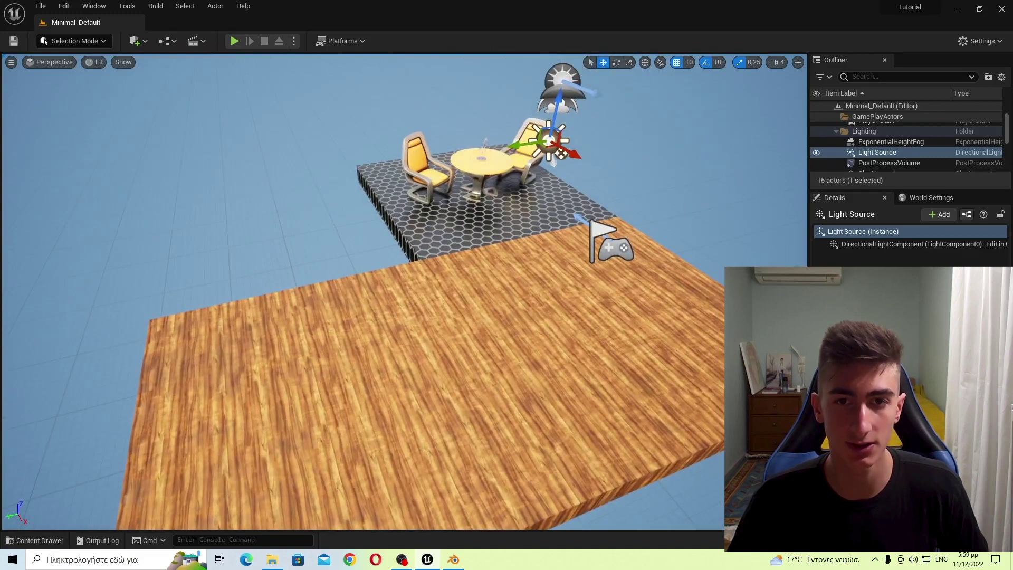
Switch to Unreal Engine and place the Weird_Object_Fail mesh on the wooden floor of the level.
right_click_drag(404, 291, 419, 369)
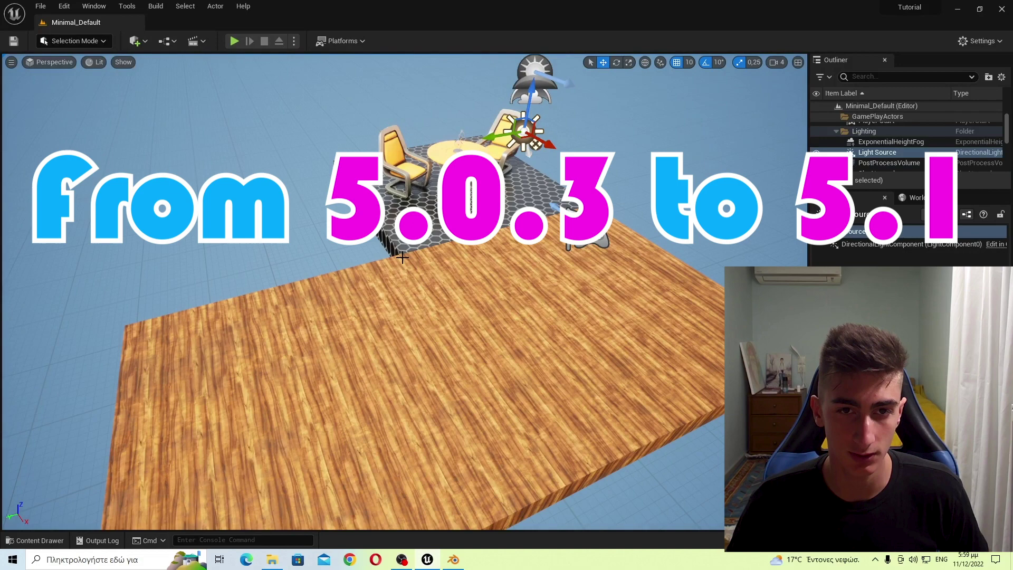
key("ctrl+space")
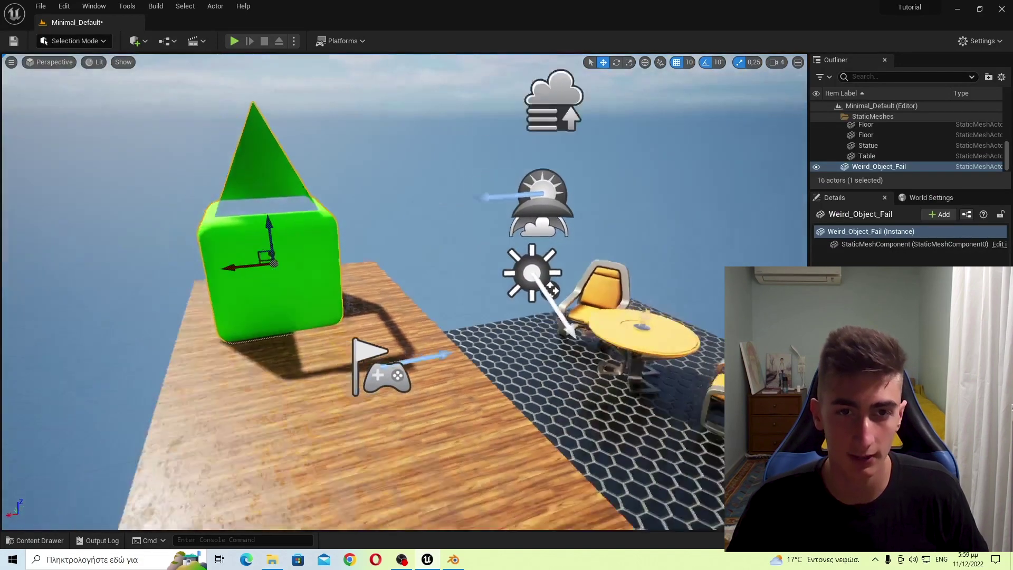
right_click_drag(404, 292, 496, 298)
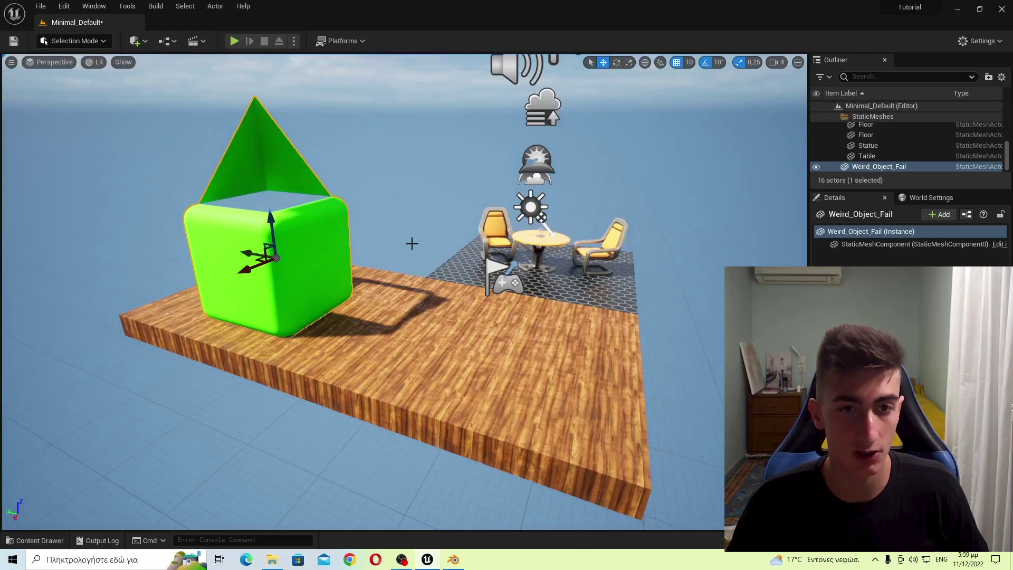
left_click(411, 255)
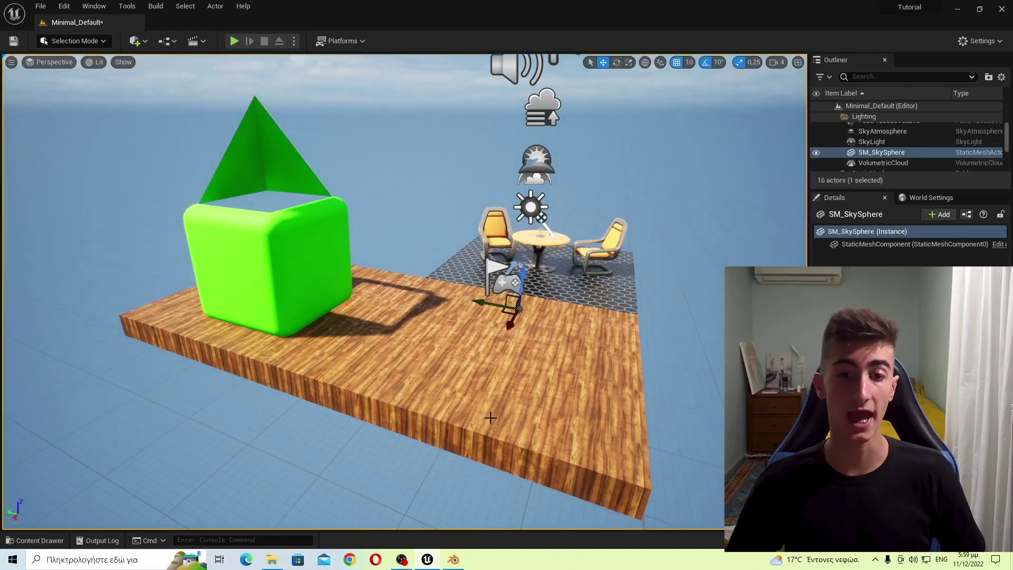
Compare the original object in Blender with the Weird_Object_Fail mesh placed in the Unreal Engine level.
left_click(467, 561)
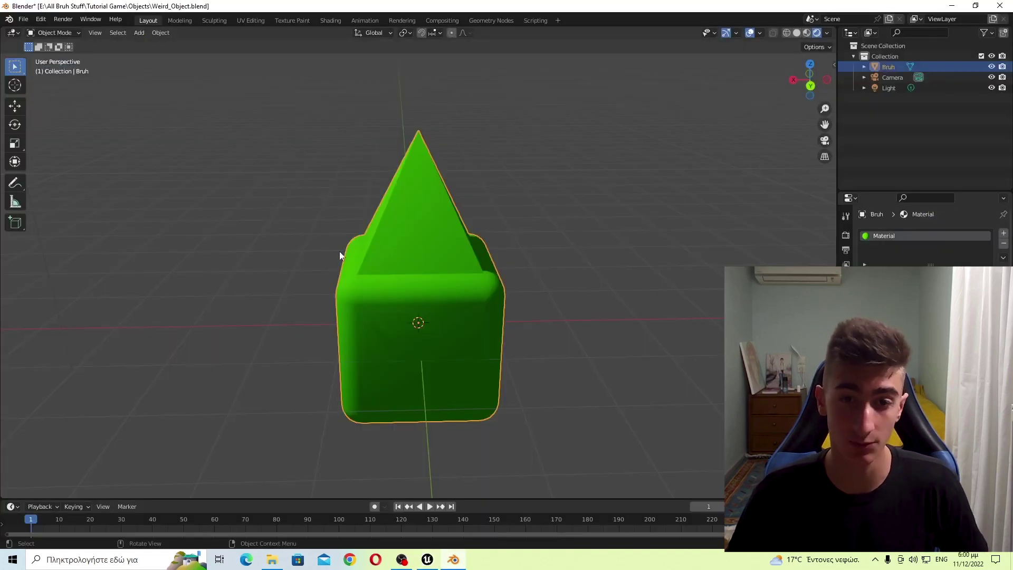
left_click(428, 560)
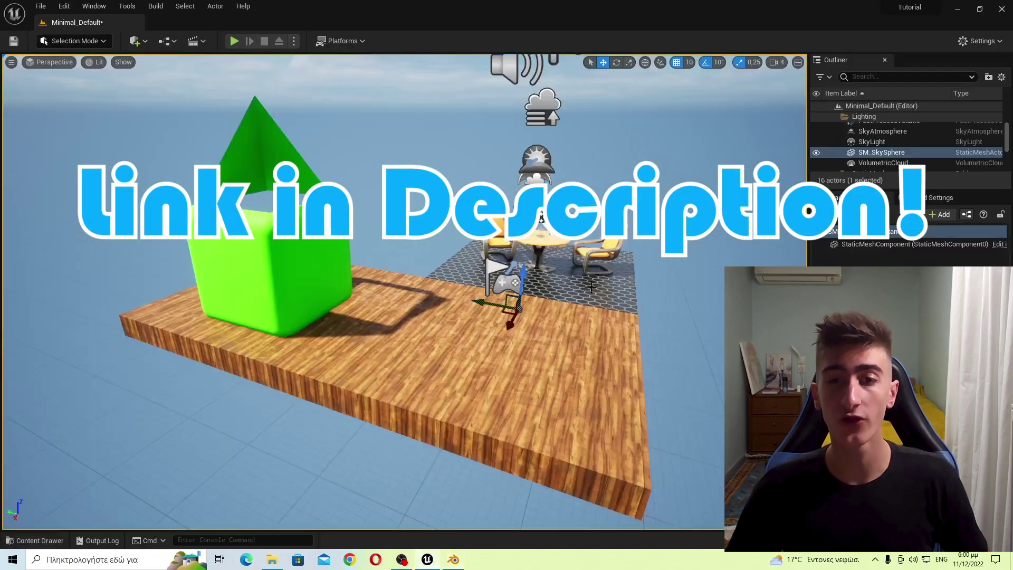
right_click_drag(404, 290, 423, 446)
key("w")
key("w")
key("s")
key("s")
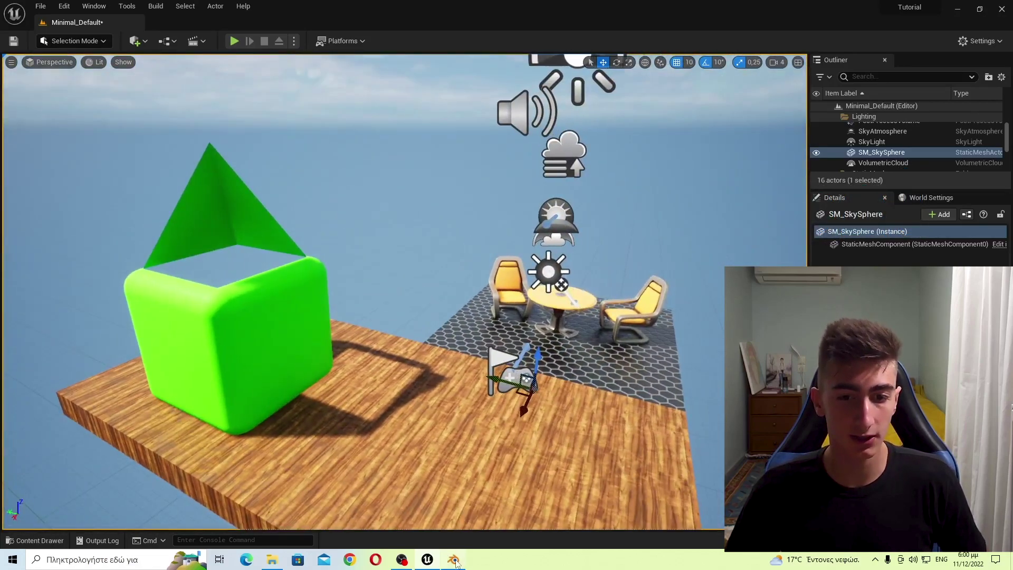
left_click(454, 560)
middle_click_drag(502, 273, 546, 274)
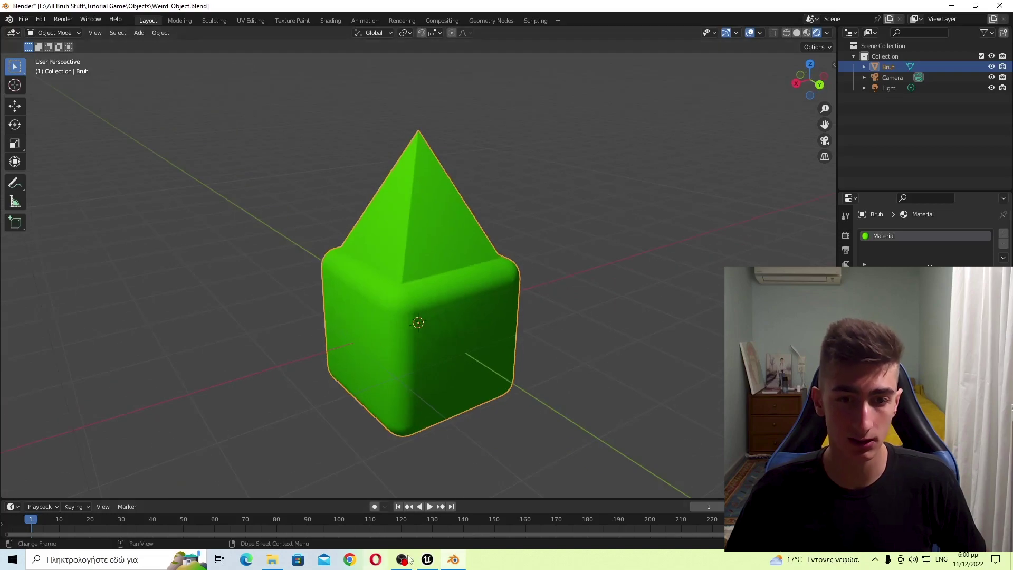
Return to Unreal Engine and examine the pyramid faces and cube top of Weird_Object_Fail from several sides.
left_click(428, 559)
right_click_drag(404, 291, 792, 341)
key("a")
right_click_drag(422, 445, 422, 445)
right_click_drag(407, 262, 406, 262)
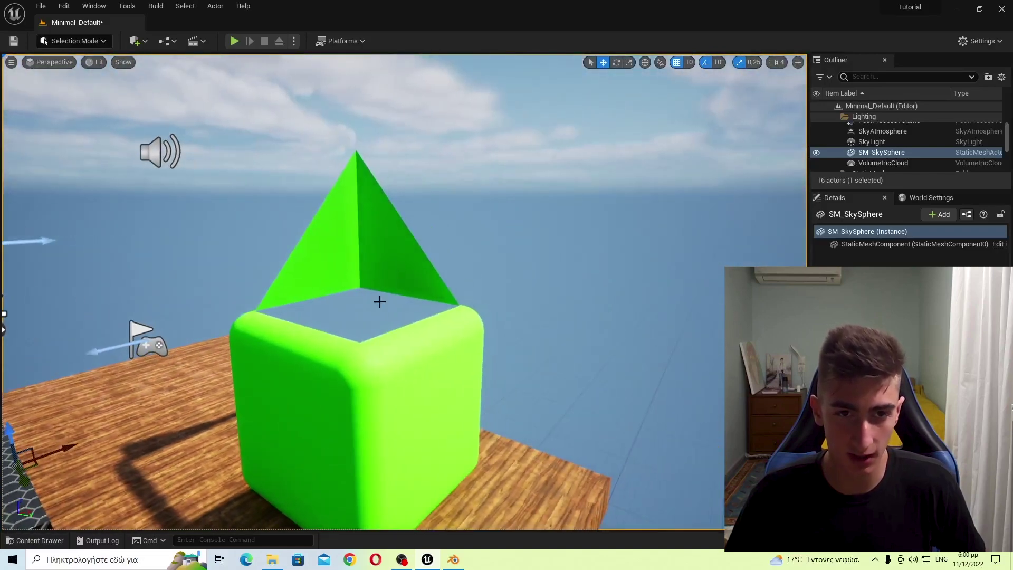
right_click_drag(364, 285, 363, 285)
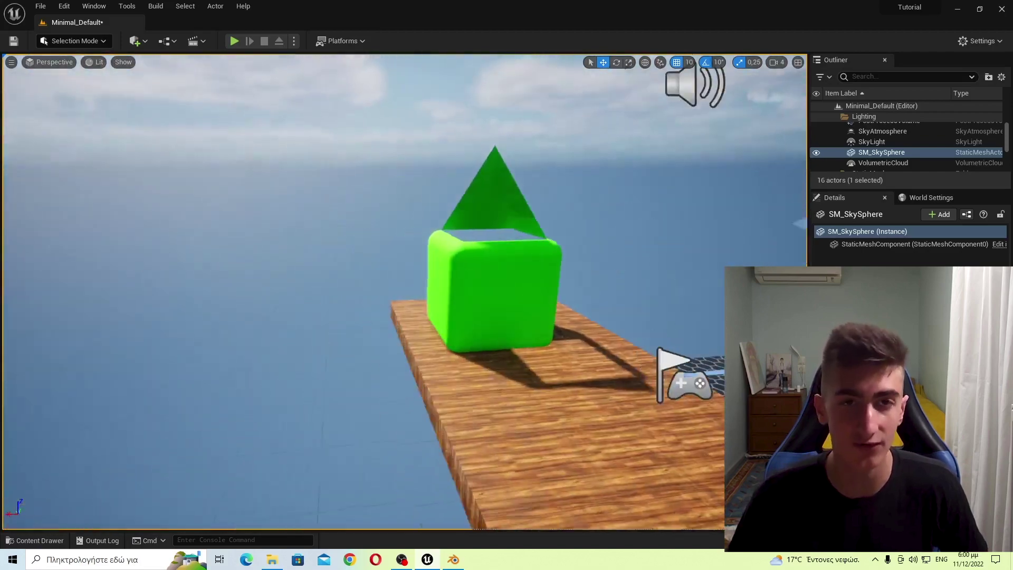
Play the level, walk and jump the character against the green object to test it, and end the play session.
key("alt+p")
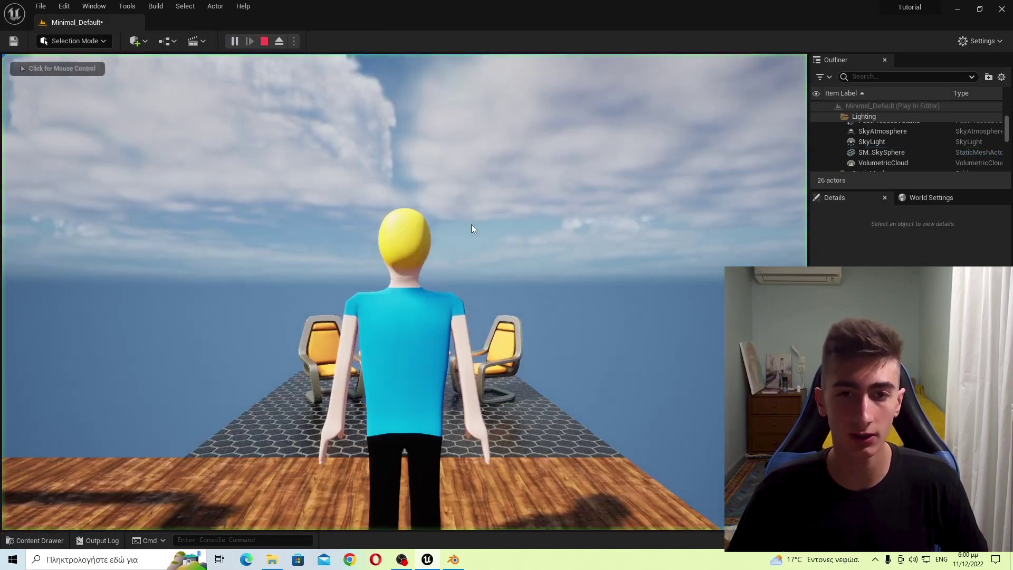
mouse_move(405, 285)
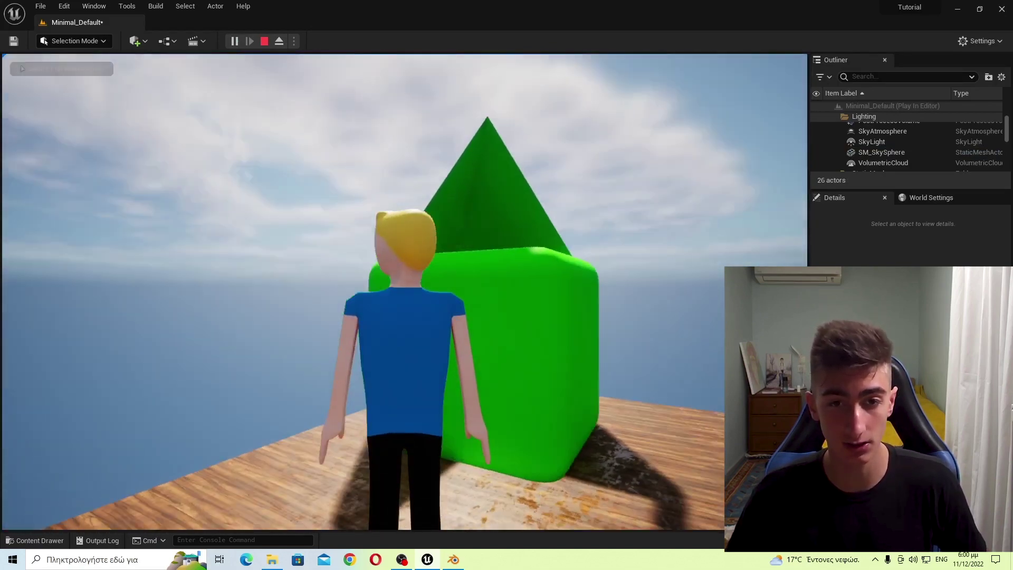
key("w")
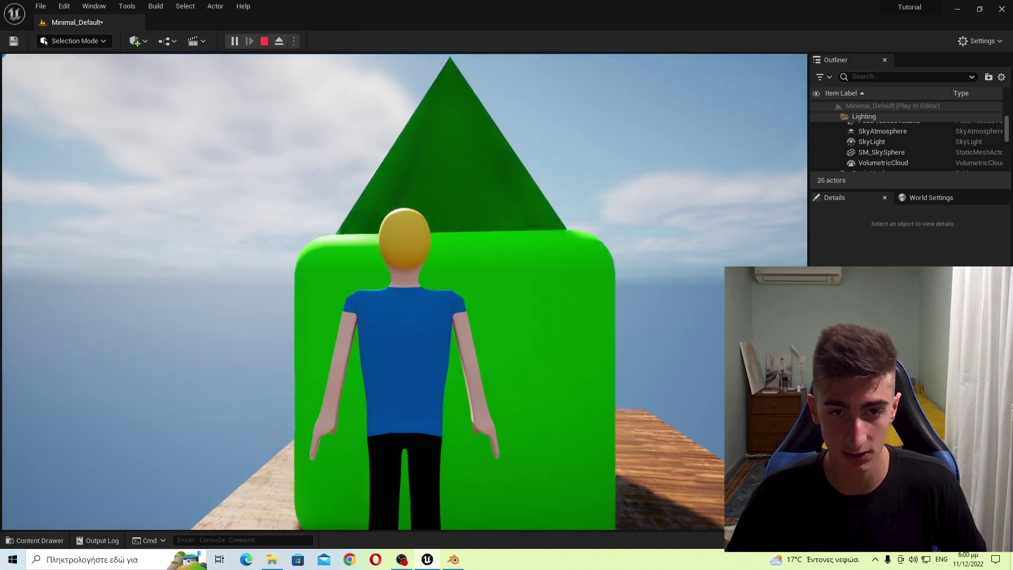
key("space")
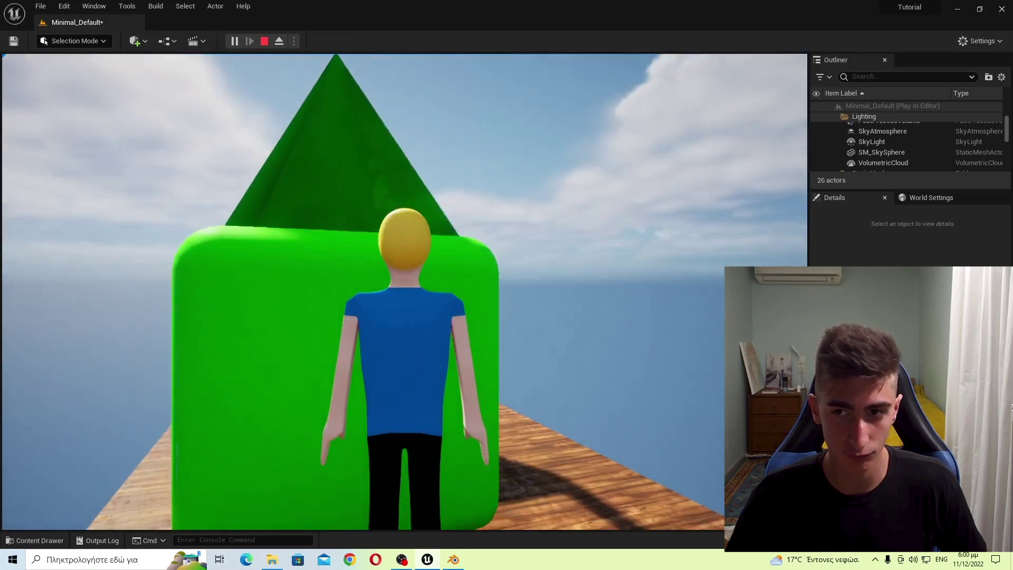
key("space")
key("a")
key("s")
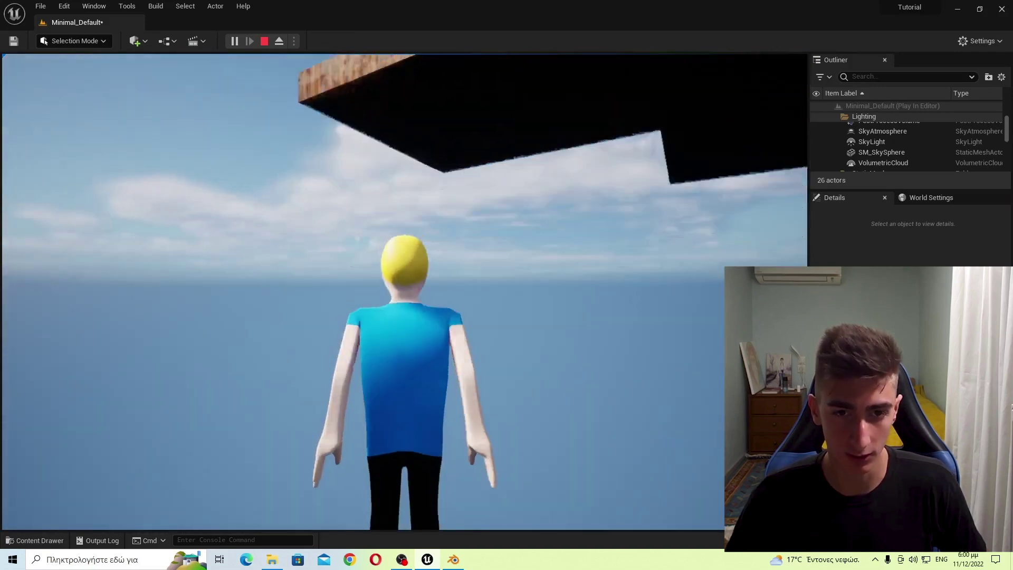
key("Escape")
left_click(486, 315)
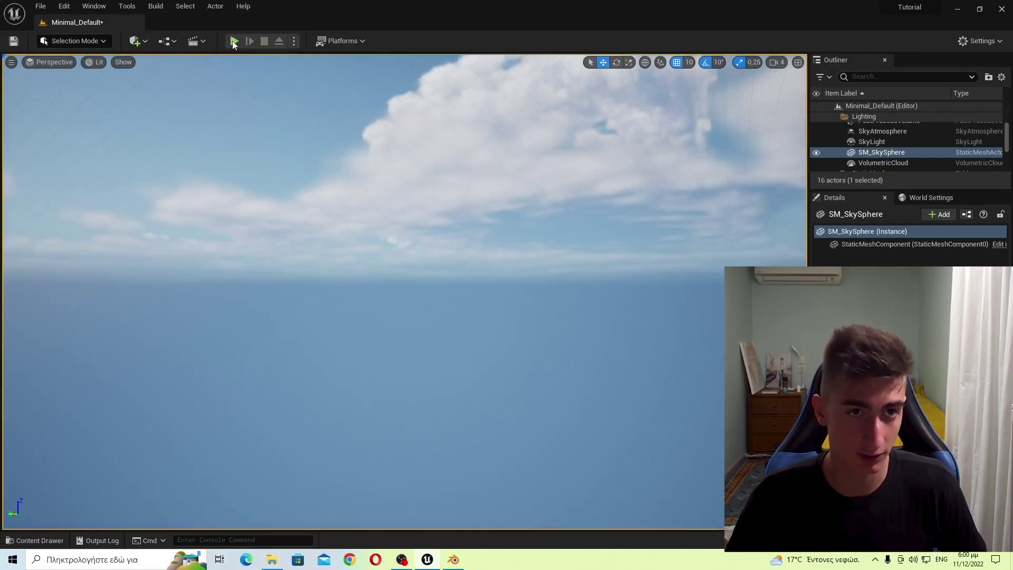
Play the level again, walk the character around the green object to check its pyramid faces, and stop playing.
left_click(234, 43)
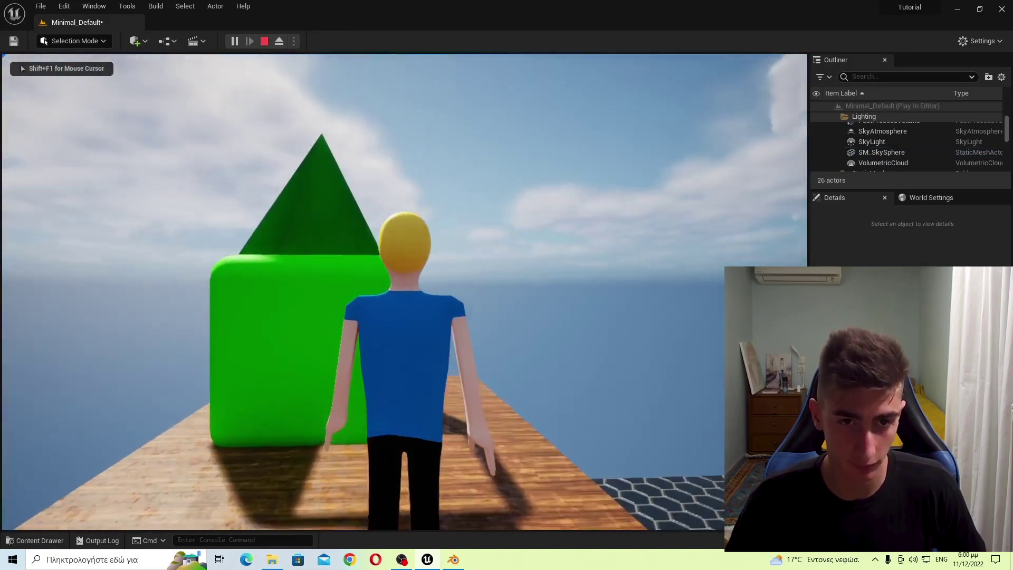
key("w")
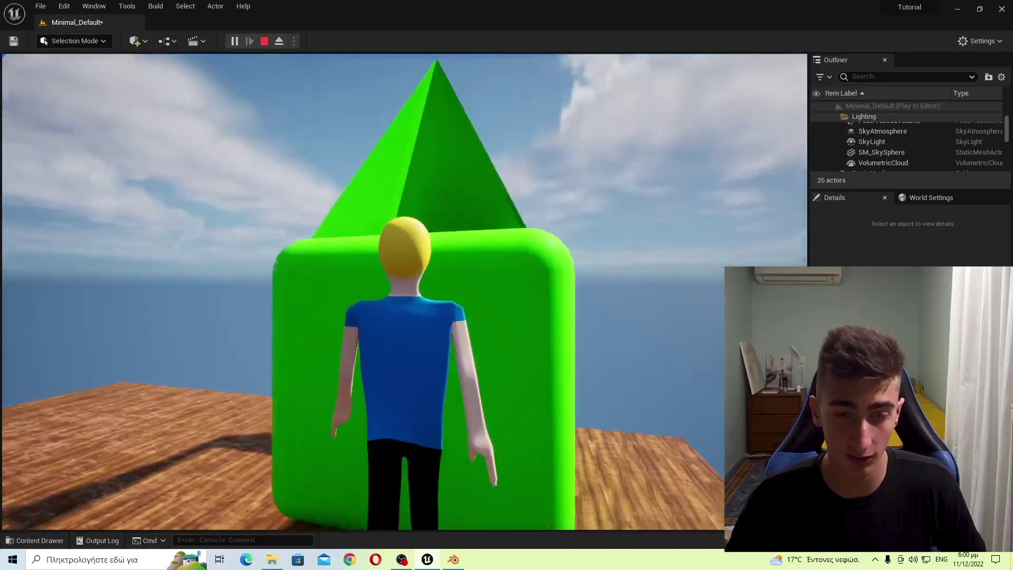
key("a")
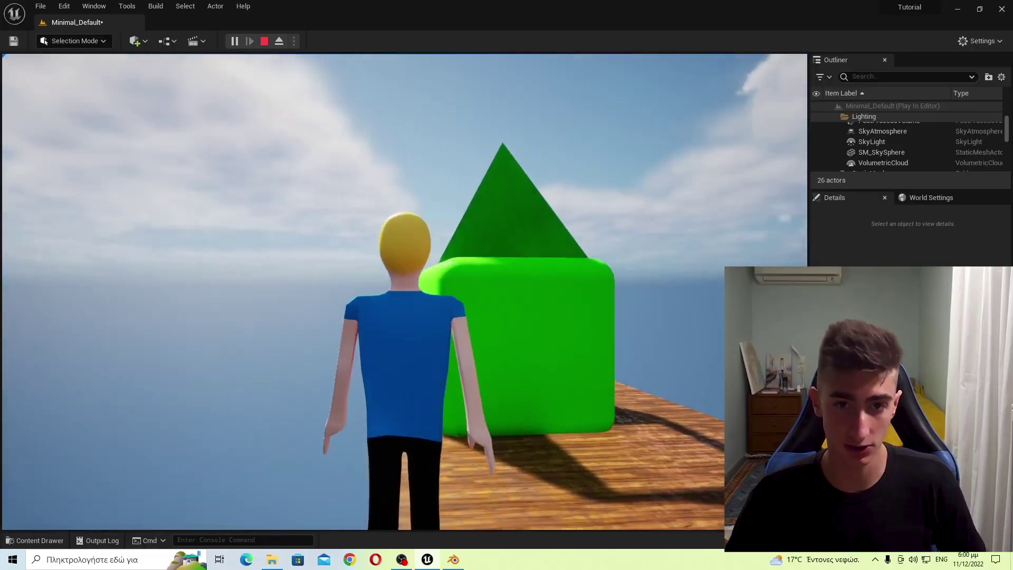
key("Escape")
Examine the opening between the pyramid and the cube of Weird_Object_Fail up close in the level viewport.
right_click_drag(404, 291, 501, 222)
key("w")
key("s")
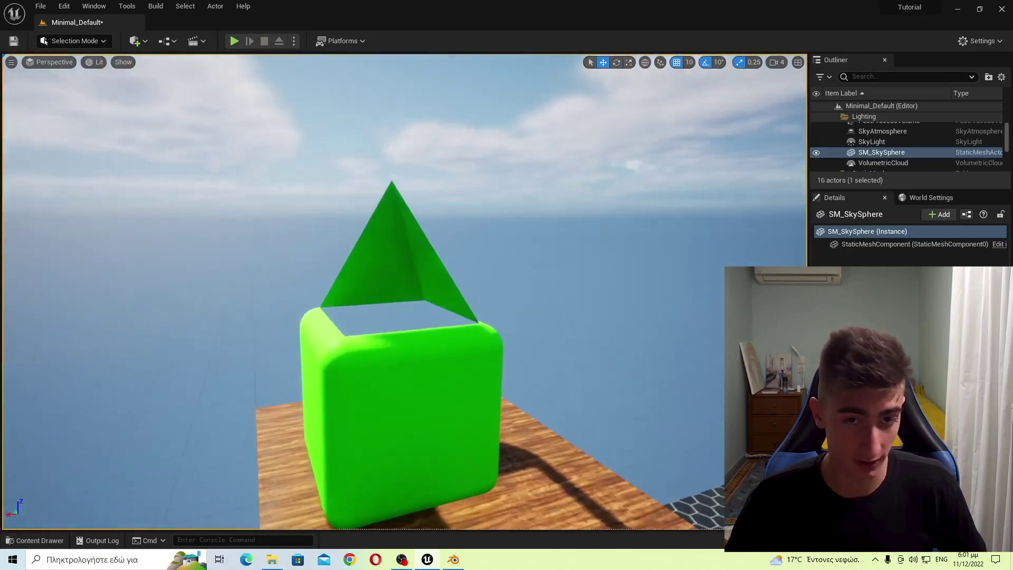
key("w")
right_click_drag(529, 290, 510, 374)
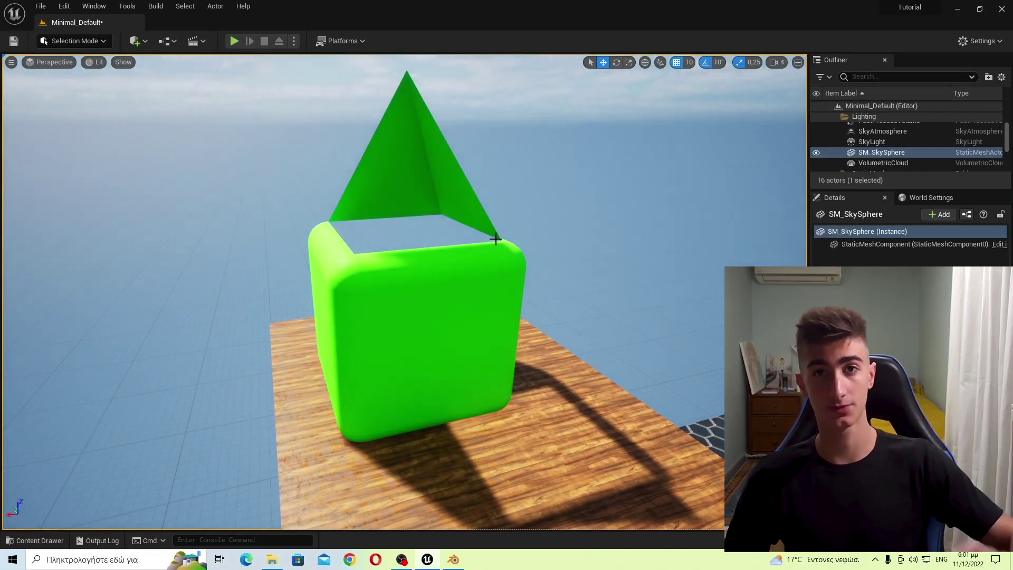
Switch to Blender, set the viewport to Material Preview shading and enter Edit Mode on the cube-and-pyramid object.
left_click(453, 561)
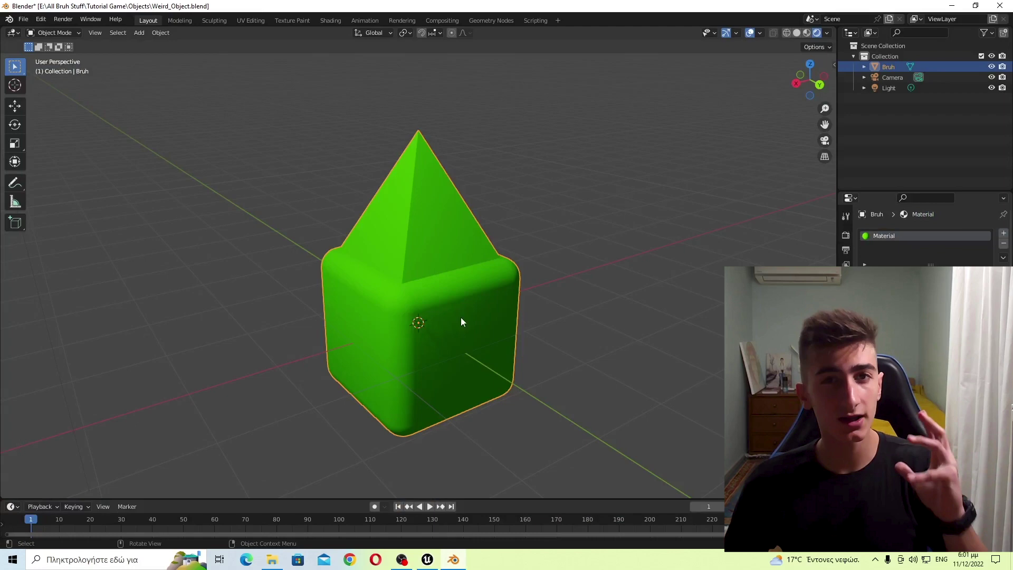
middle_click_drag(489, 175, 426, 233)
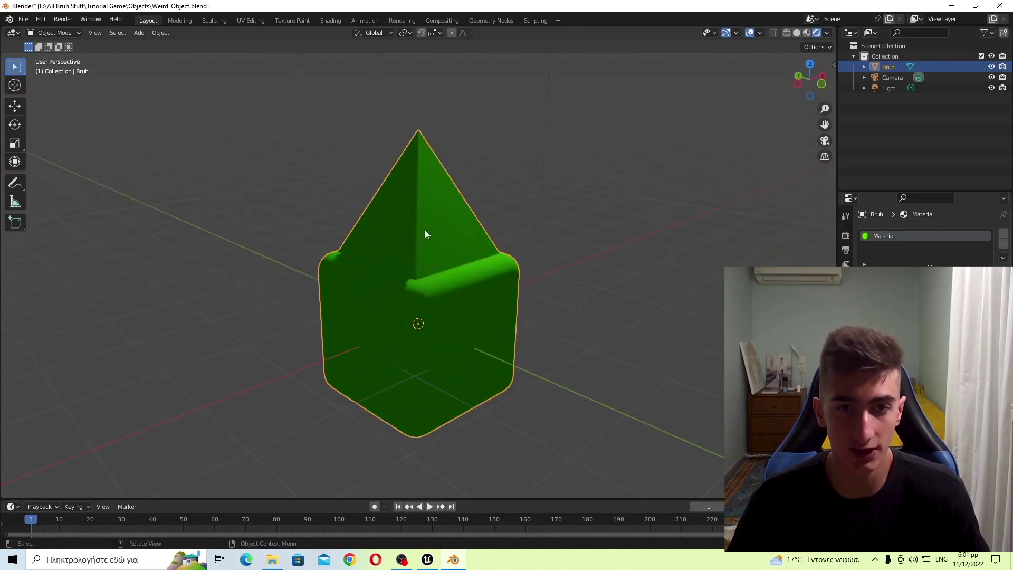
mouse_move(438, 198)
middle_mouse_down()
mouse_move(254, 222)
mouse_move(375, 216)
middle_mouse_up()
key("z")
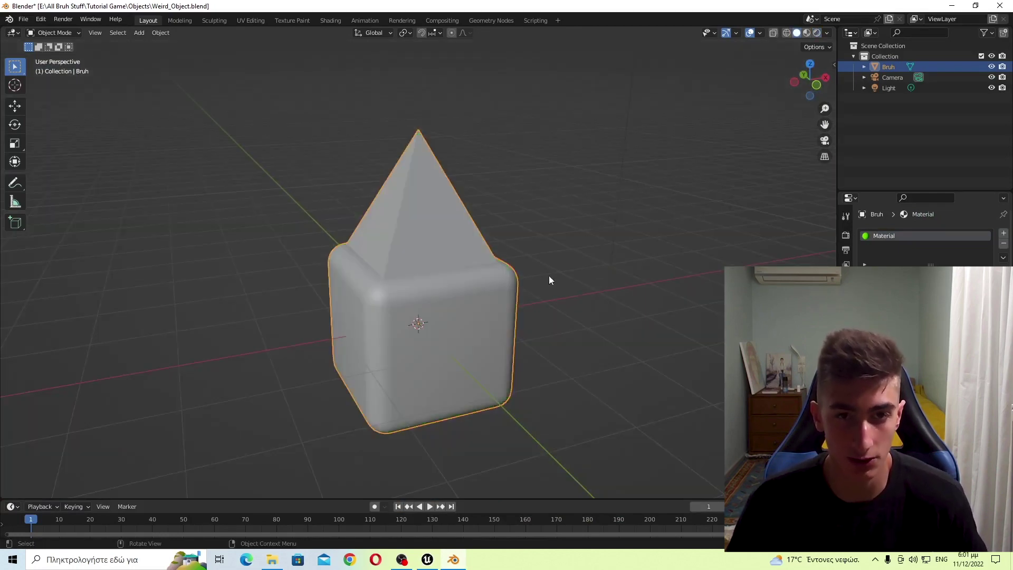
key("z")
mouse_move(489, 378)
middle_mouse_down()
mouse_move(661, 312)
mouse_move(534, 124)
mouse_move(445, 130)
mouse_move(486, 211)
mouse_move(410, 210)
middle_mouse_up()
key("z")
left_click(390, 382)
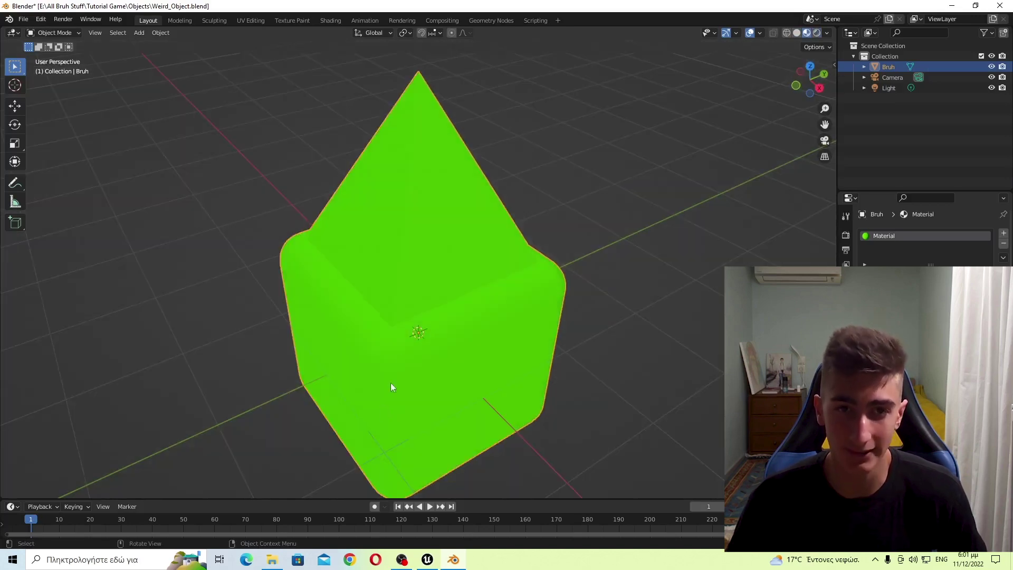
key("Tab")
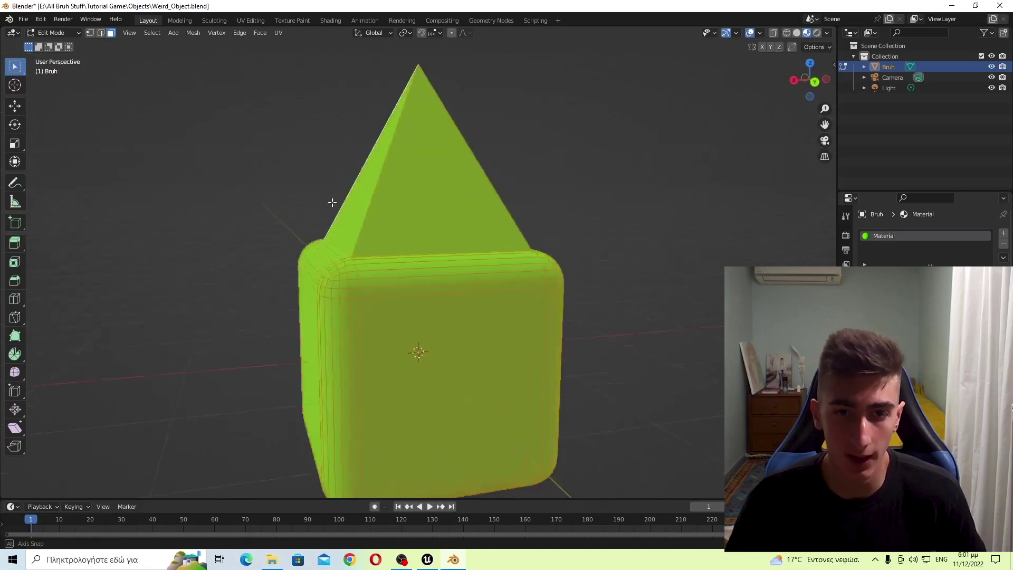
Display the vertex, split and face normals of the mesh in the viewport overlays.
middle_click_drag(331, 203, 761, 35)
left_click(760, 33)
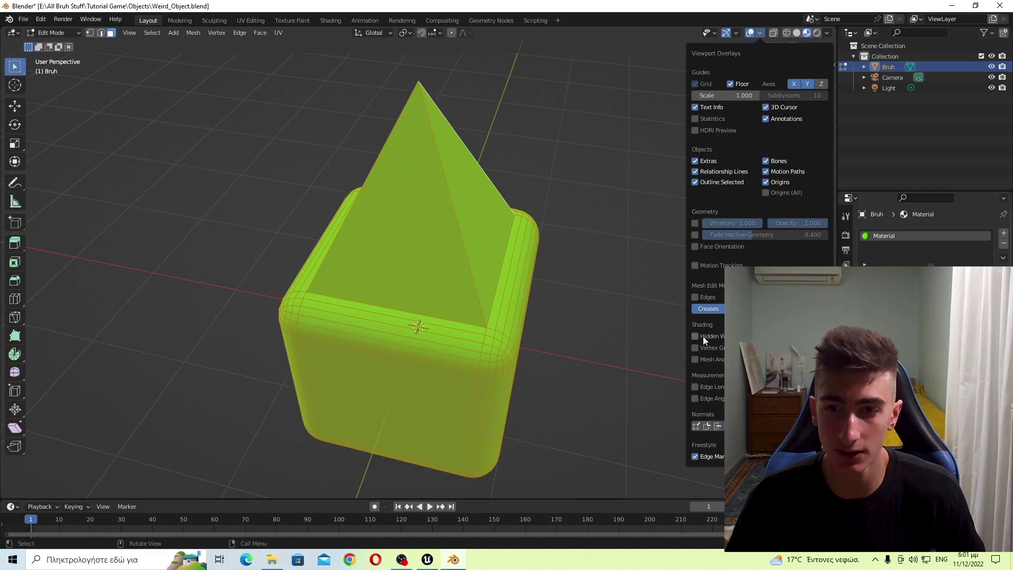
left_click(697, 426)
left_click(716, 426)
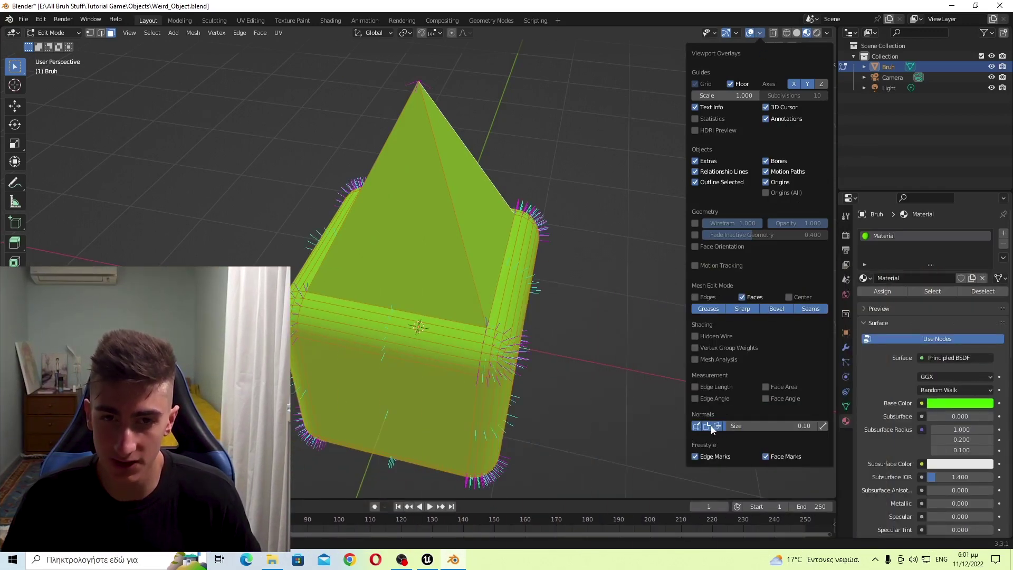
middle_click_drag(649, 394, 530, 378)
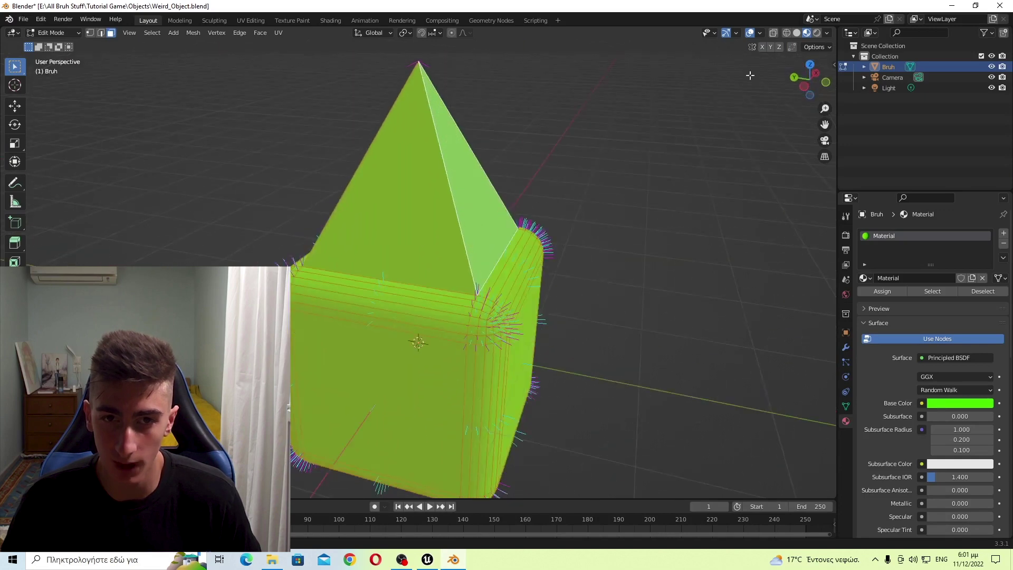
Limit the normals overlay to face normals by hiding the vertex and split normals.
left_click(761, 33)
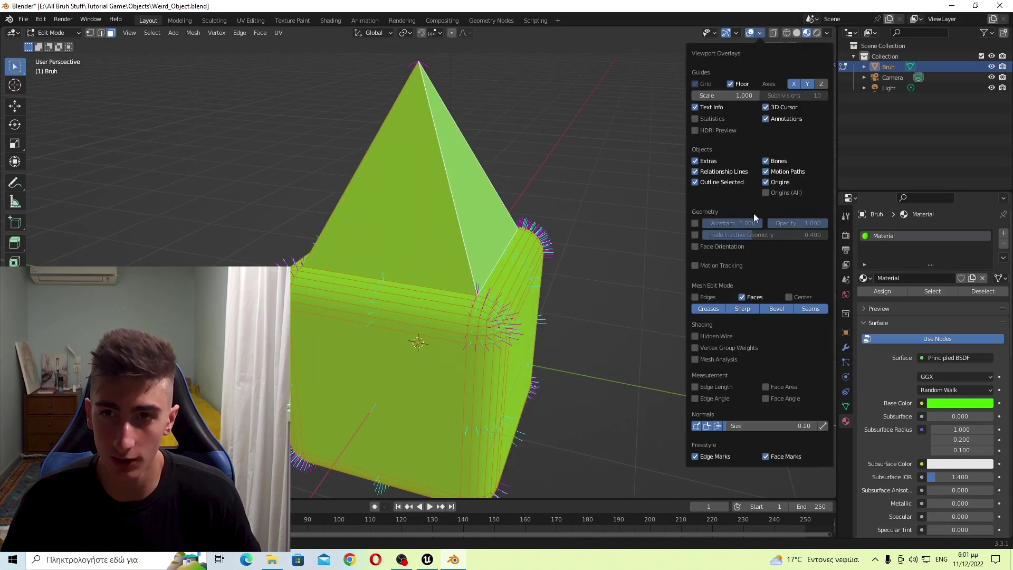
left_click(696, 426)
left_click(707, 425)
left_click(718, 424)
Deselect the mesh and examine the direction of the face normals around the cube's rounded edges and the pyramid.
middle_click_drag(581, 269, 423, 229)
middle_click_drag(439, 293, 363, 277)
scroll(362, 313, "up", 2)
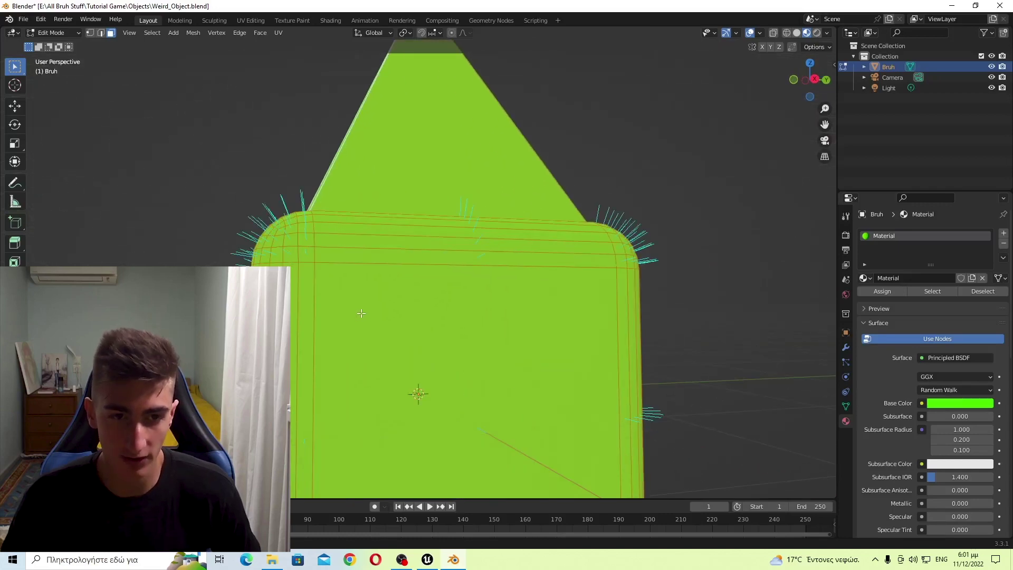
scroll(361, 314, "down", 3)
middle_click_drag(320, 352, 528, 352)
left_click(617, 352)
scroll(528, 352, "up", 1)
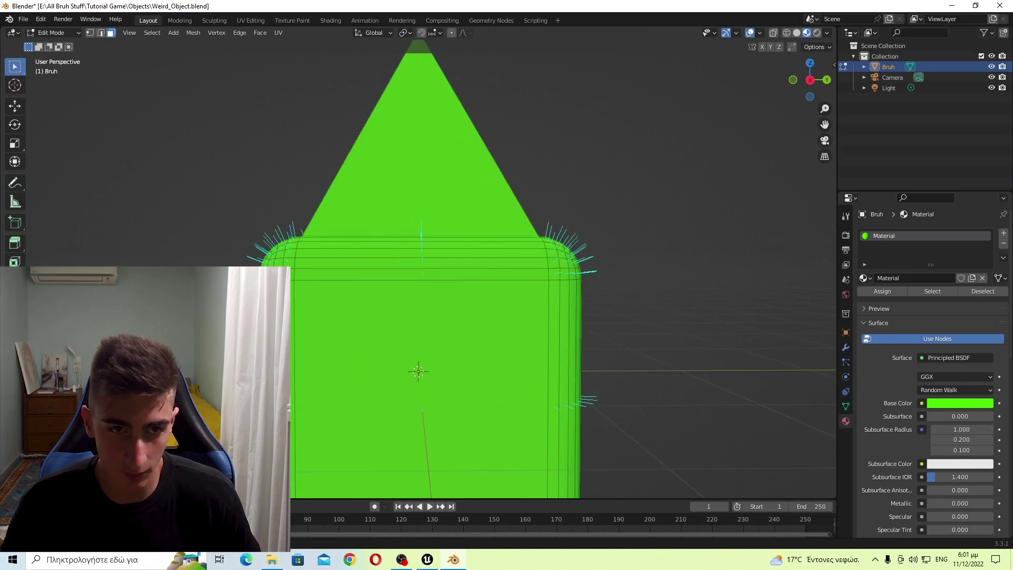
middle_click_drag(332, 303, 455, 293)
scroll(391, 301, "up", 3)
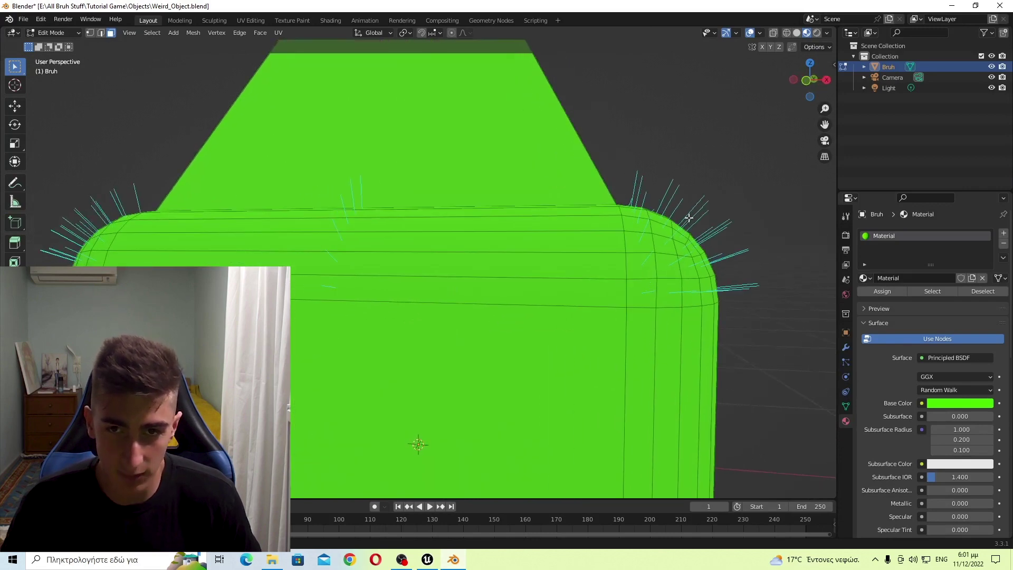
scroll(685, 190, "down", 2)
middle_click_drag(684, 190, 502, 294)
scroll(533, 207, "down", 2)
scroll(503, 297, "up", 3)
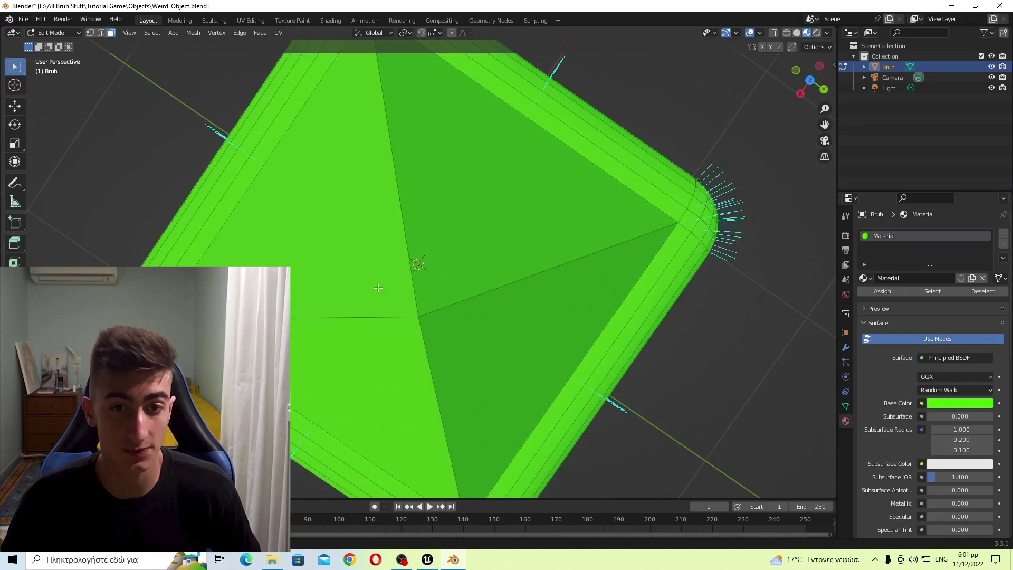
middle_click_drag(407, 287, 417, 383)
Select a large side face of the cube and examine it up close from both its outer and inner sides.
left_click(255, 408)
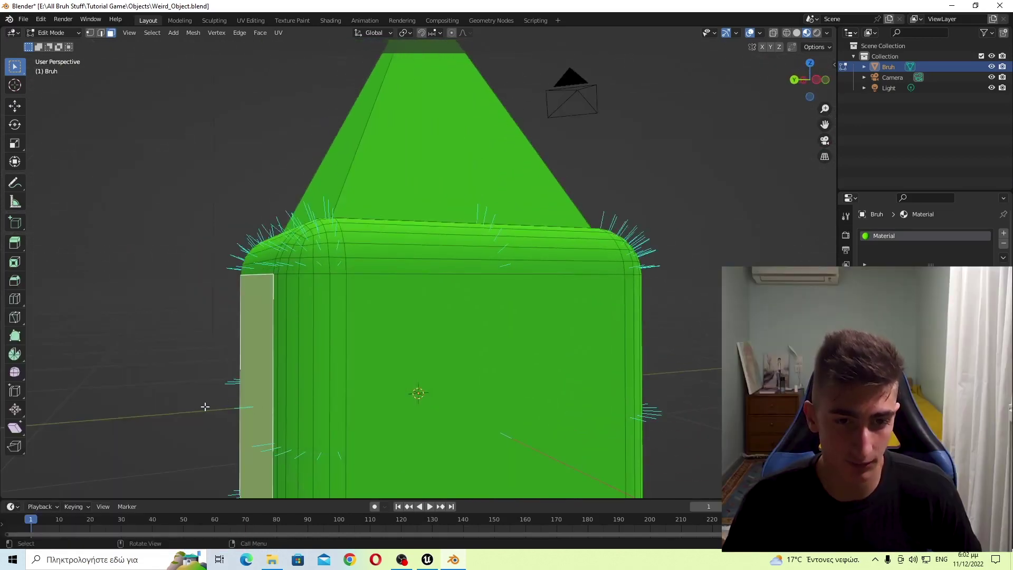
scroll(295, 411, "up", 5)
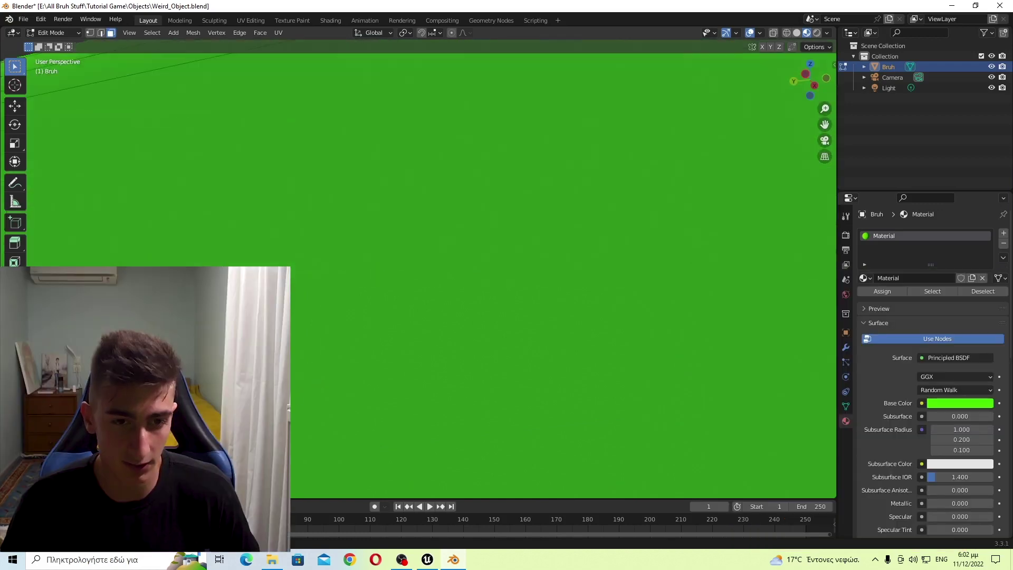
middle_click_drag(295, 411, 391, 290)
scroll(400, 301, "up", 1)
scroll(411, 284, "down", 1)
scroll(364, 317, "up", 2)
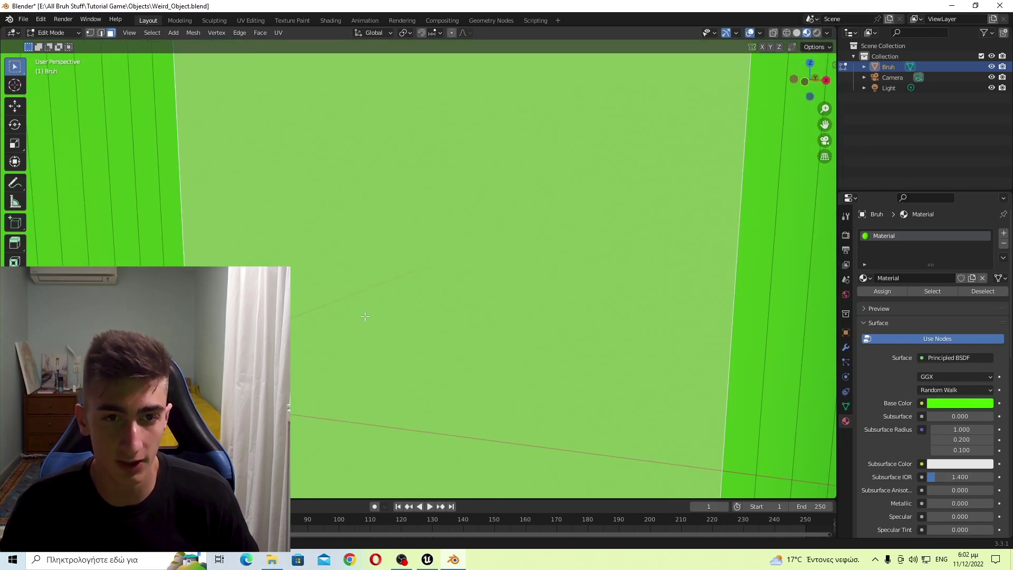
scroll(458, 320, "down", 2)
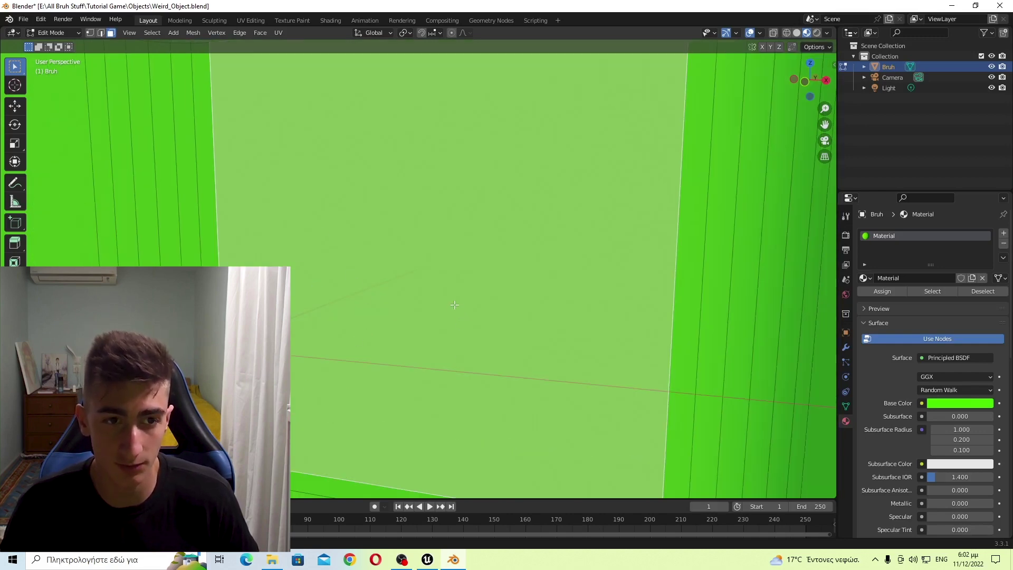
middle_click_drag(407, 248, 563, 248)
left_click(404, 286)
scroll(404, 287, "down", 2)
mouse_move(567, 337)
middle_mouse_down()
mouse_move(606, 385)
mouse_move(579, 158)
mouse_move(534, 265)
mouse_move(464, 272)
mouse_move(487, 304)
mouse_move(512, 309)
mouse_move(459, 338)
mouse_move(516, 334)
middle_mouse_up()
scroll(544, 306, "down", 8)
scroll(541, 320, "up", 2)
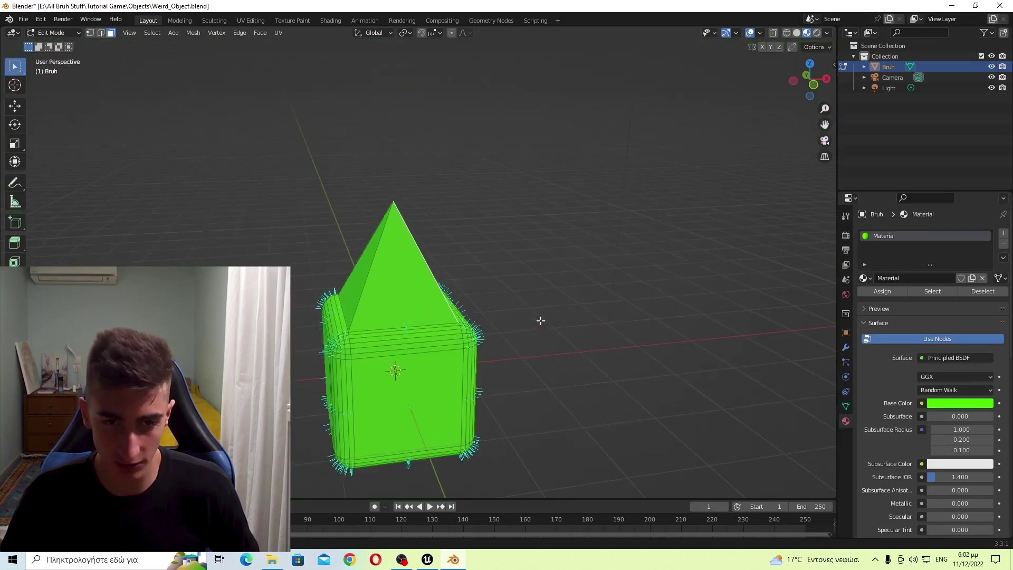
Select the whole mesh and recalculate its normals outward, checking that the Inside option is off.
key("a")
key("KP_Decimal")
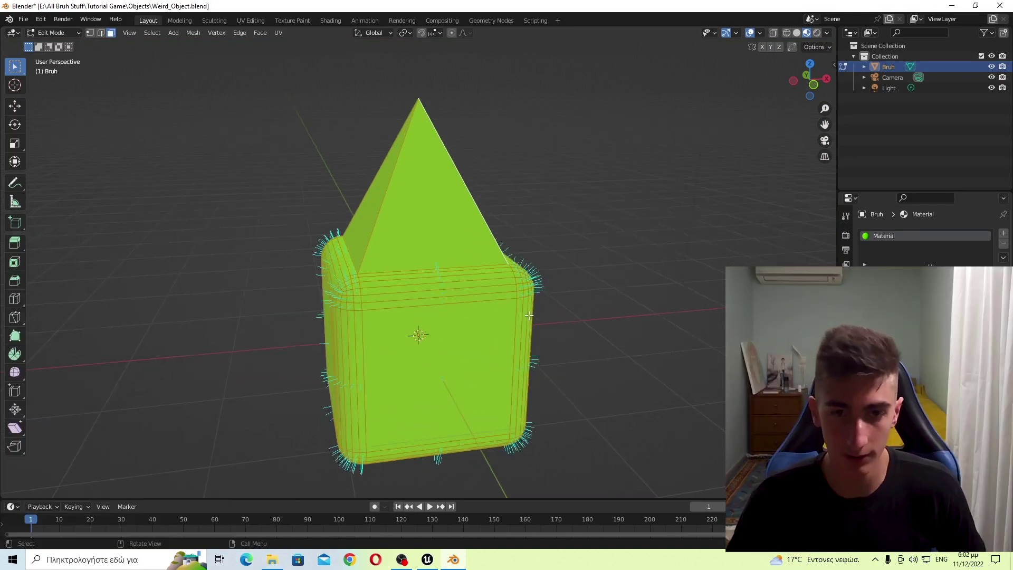
middle_click_drag(540, 321, 416, 353)
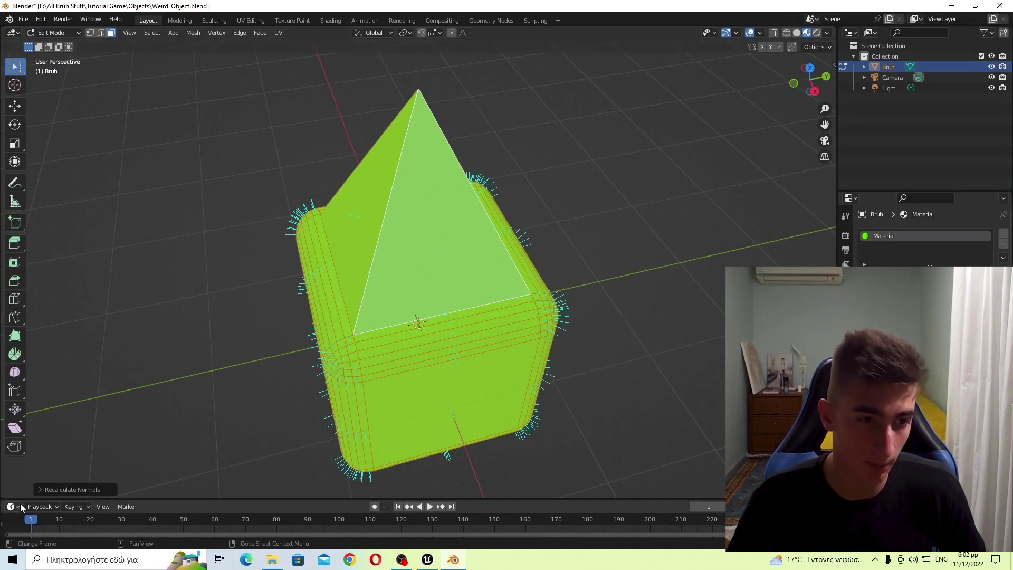
left_click(42, 491)
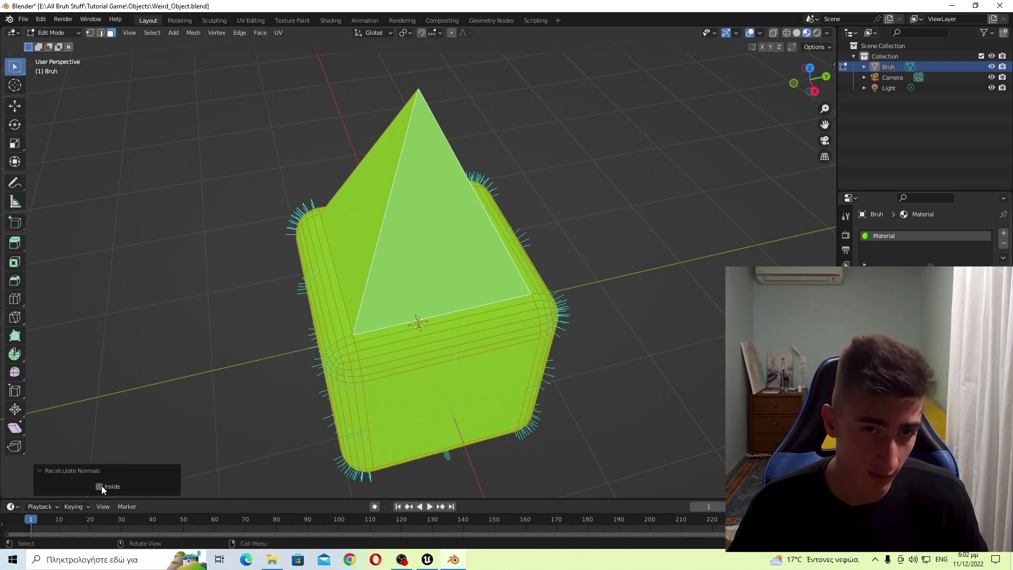
left_click(76, 470)
middle_click_drag(255, 263, 388, 351)
Find the recalculate normals commands through the operator search and run Recalculate Outside on the whole mesh.
key("F3")
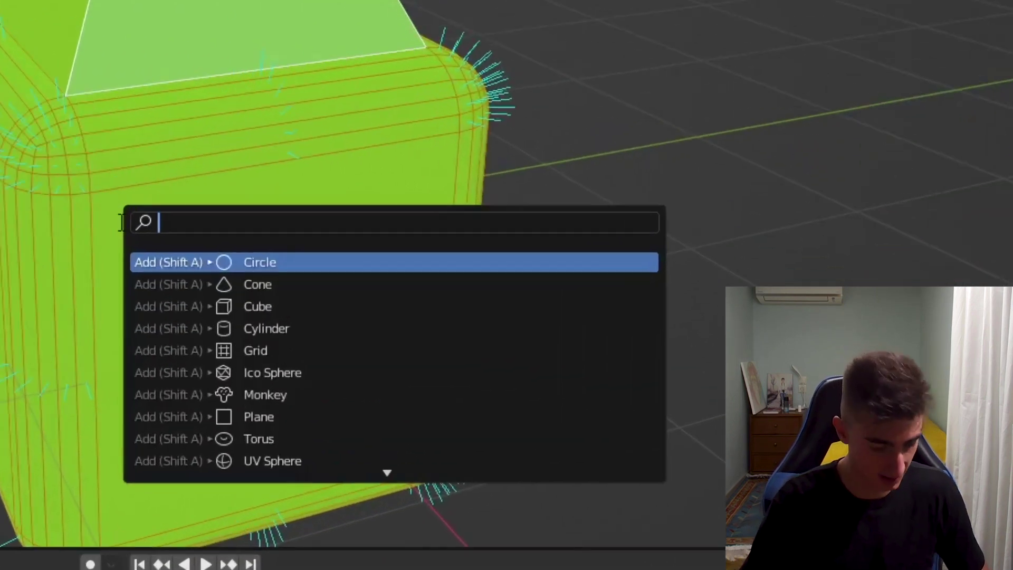
type("recalcute")
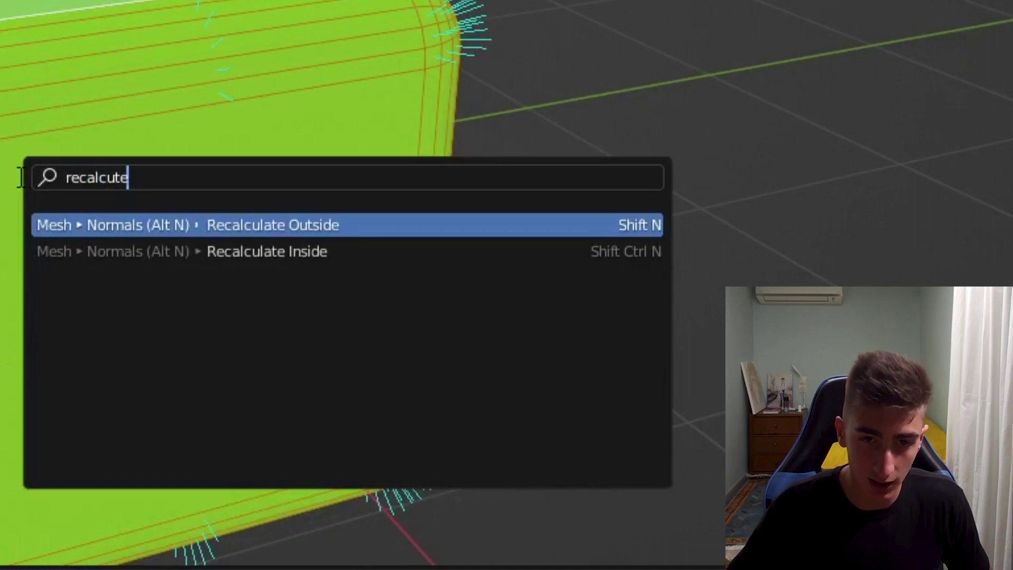
key("Down")
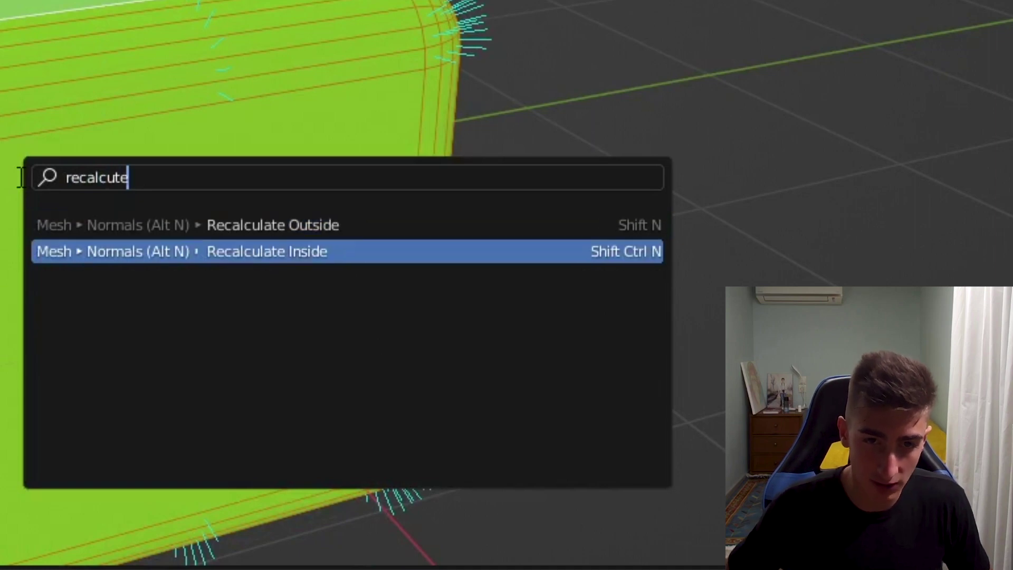
key("Up")
key("Down")
key("Up")
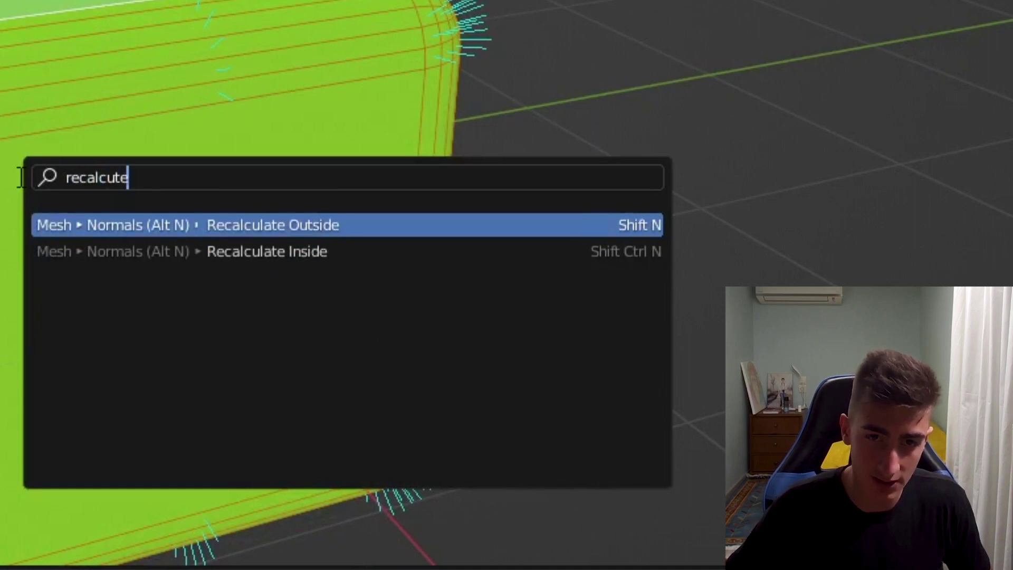
key("Return")
Inspect the pyramid's normals from above, return the object to Object Mode and save Weird_Object.blend.
middle_click_drag(475, 295, 365, 245)
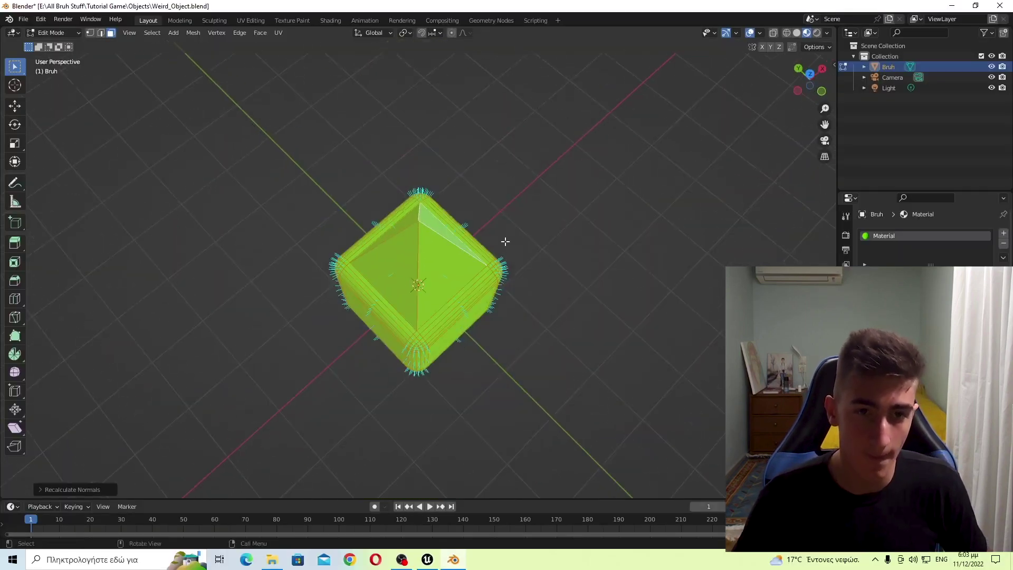
scroll(427, 233, "up", 4)
middle_click_drag(546, 240, 401, 247)
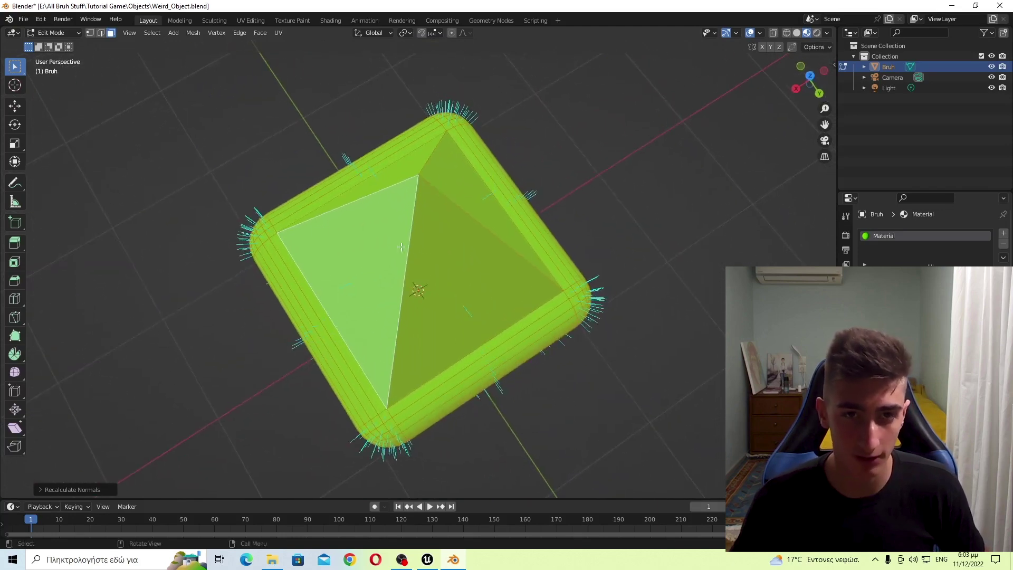
key("Tab")
middle_click_drag(476, 251, 321, 200)
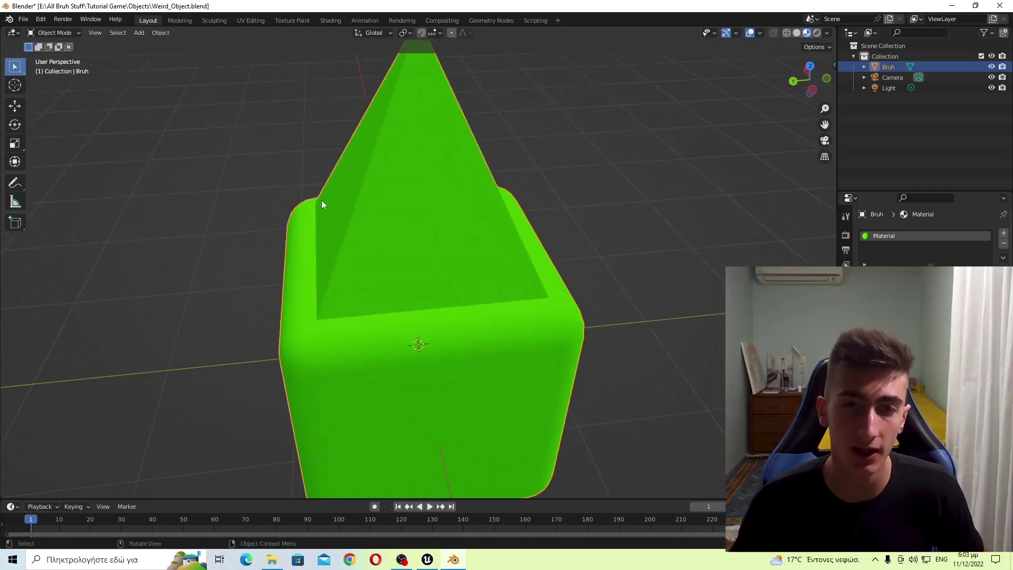
scroll(410, 232, "down", 3)
scroll(411, 232, "up", 2)
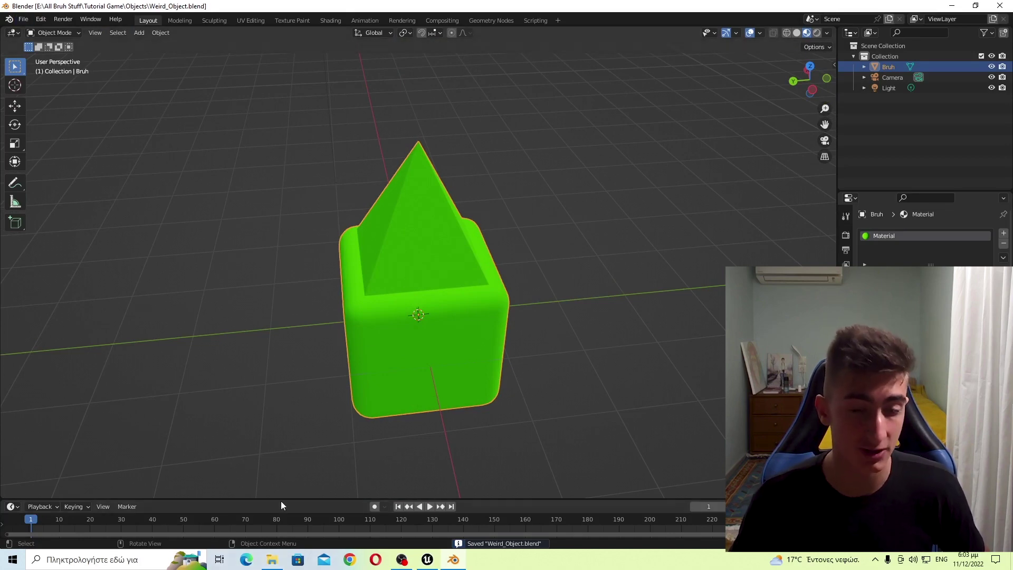
Delete the extra Weird_Object BLEND1 backup file from the Objects folder and close Blender.
left_click(272, 559)
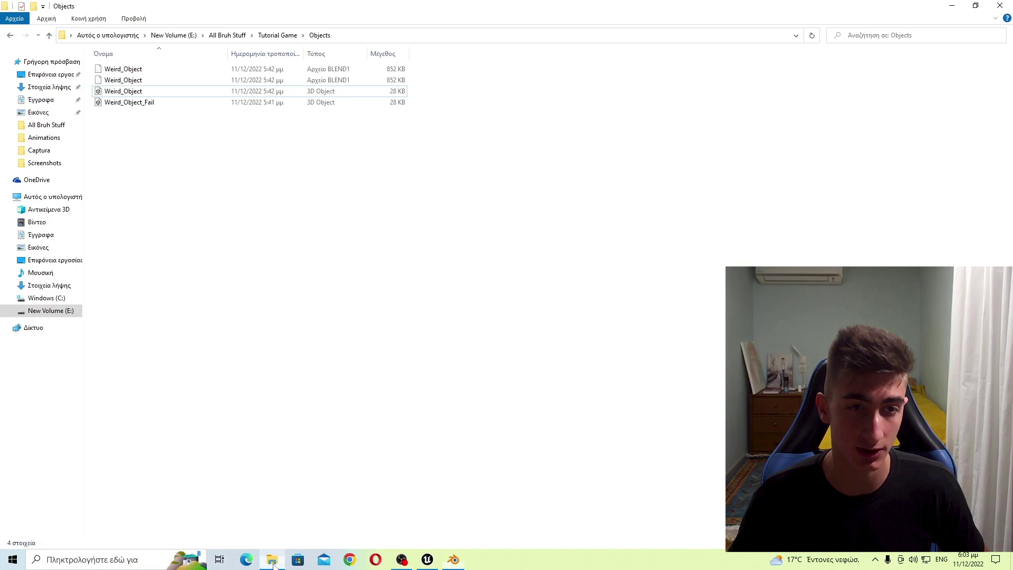
left_click(129, 83)
key("Delete")
left_click(454, 559)
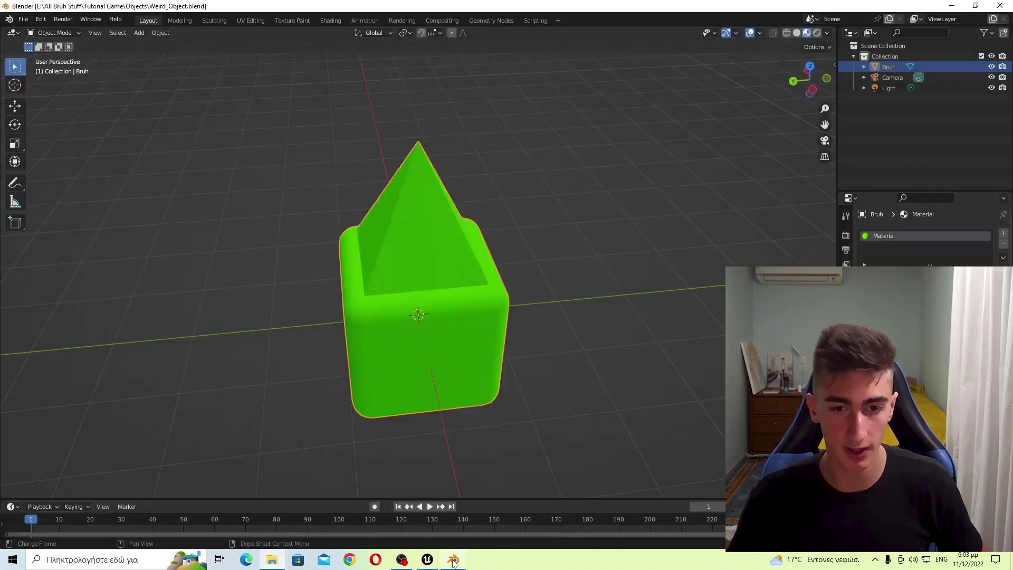
left_click(999, 6)
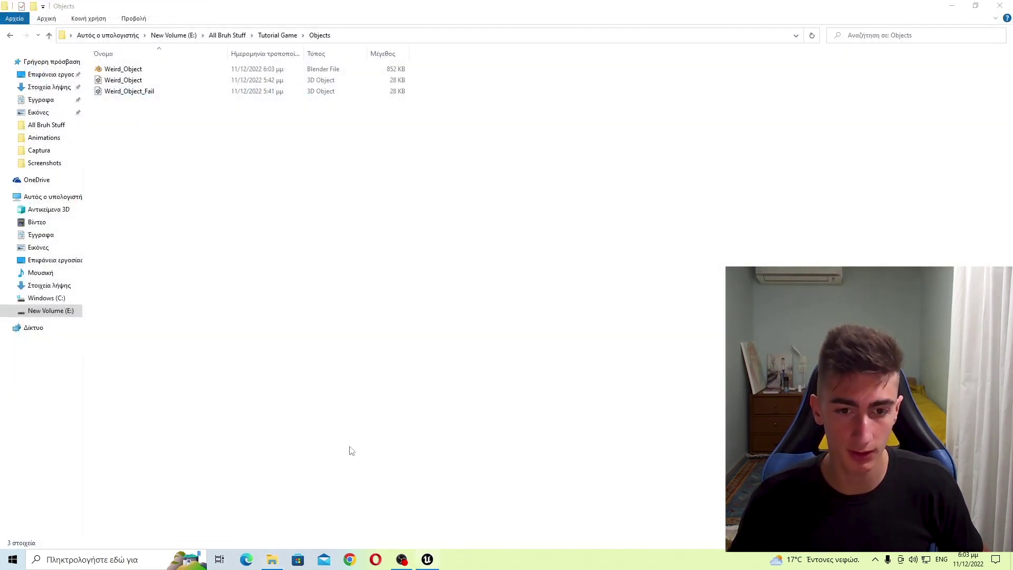
Switch to Unreal Engine and place the Weird_Object mesh on the wooden floor beside Weird_Object_Fail.
left_click(428, 561)
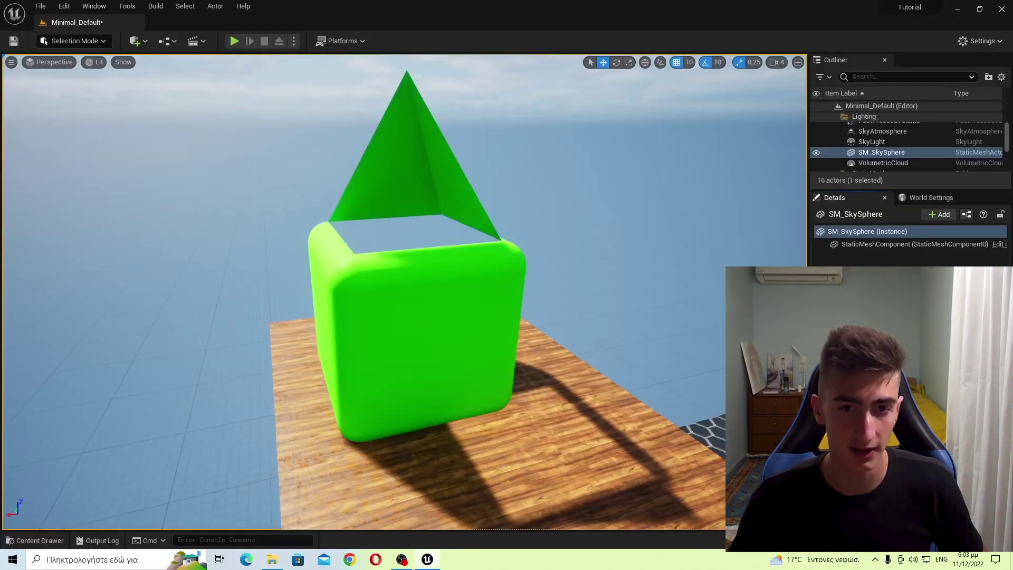
left_click(422, 324)
key("ctrl+space")
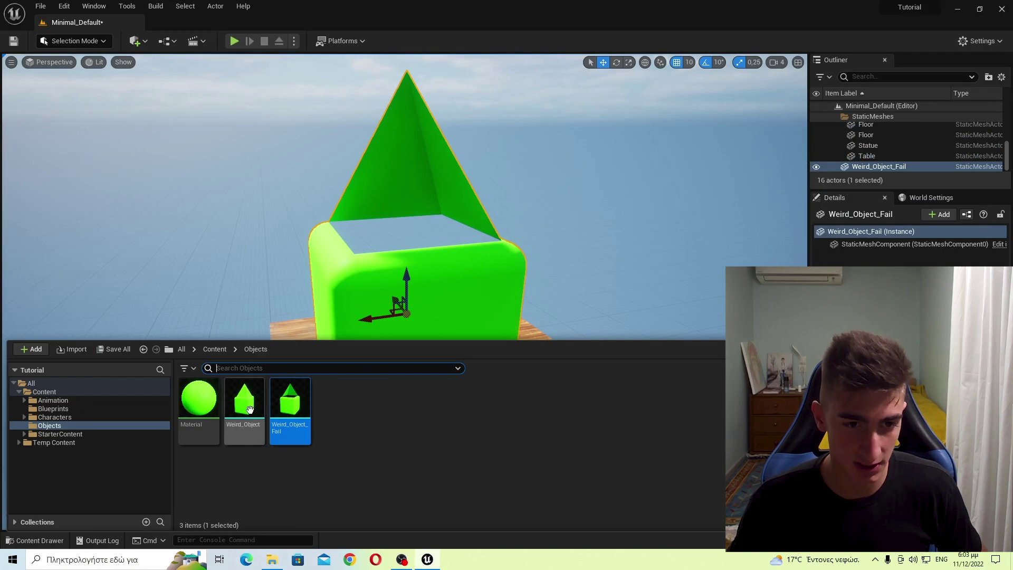
right_click_drag(346, 255, 382, 380)
key("ctrl+space")
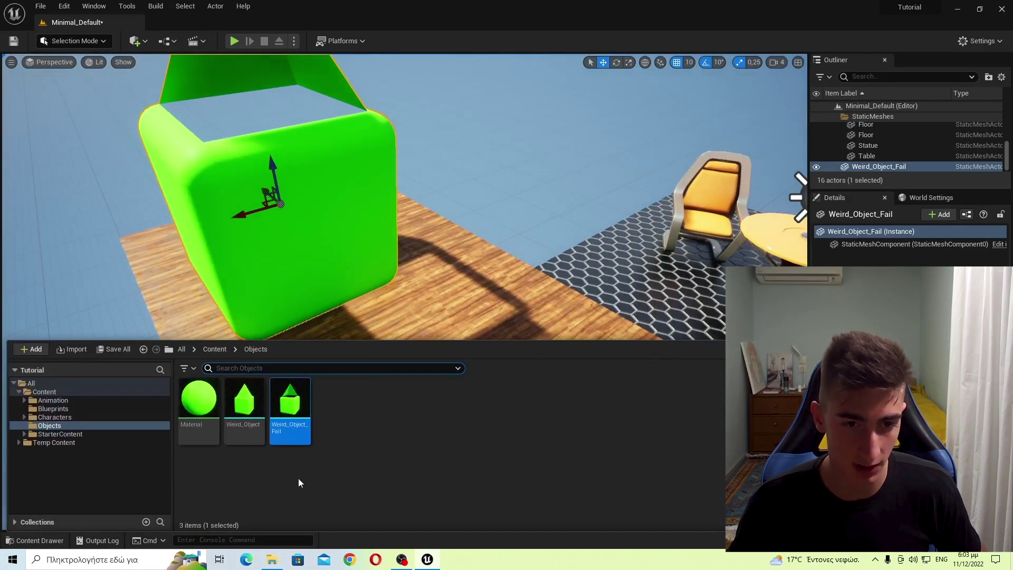
right_click_drag(450, 217, 340, 379)
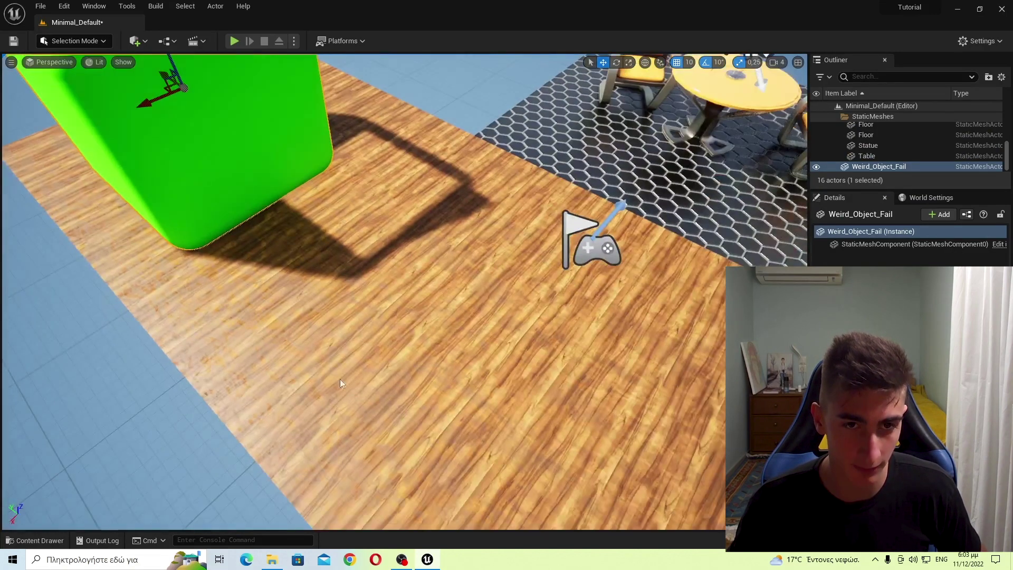
key("ctrl+space")
left_click_drag(274, 399, 654, 132)
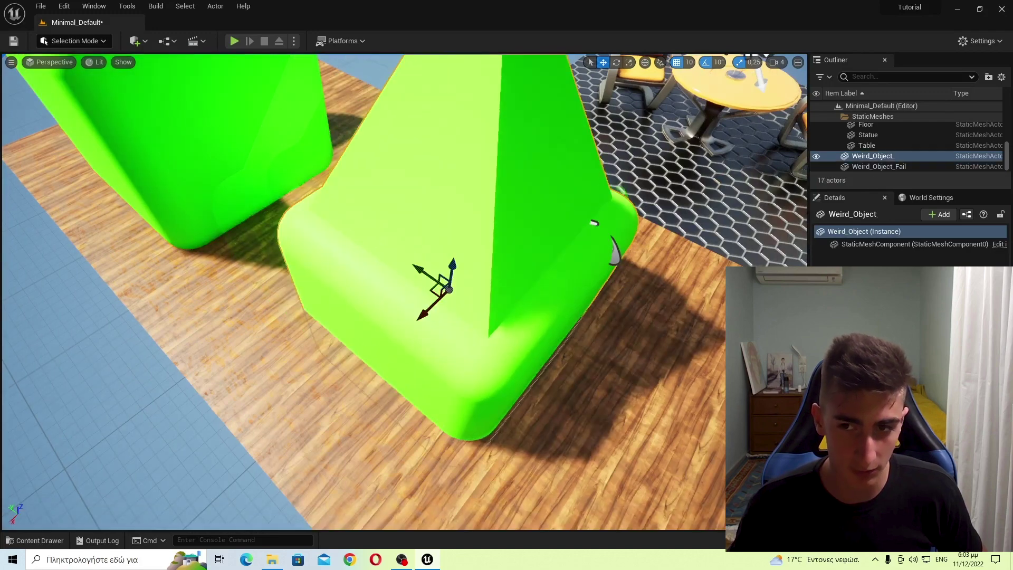
Set the Z location of Weird_Object to 120.
left_click(972, 341)
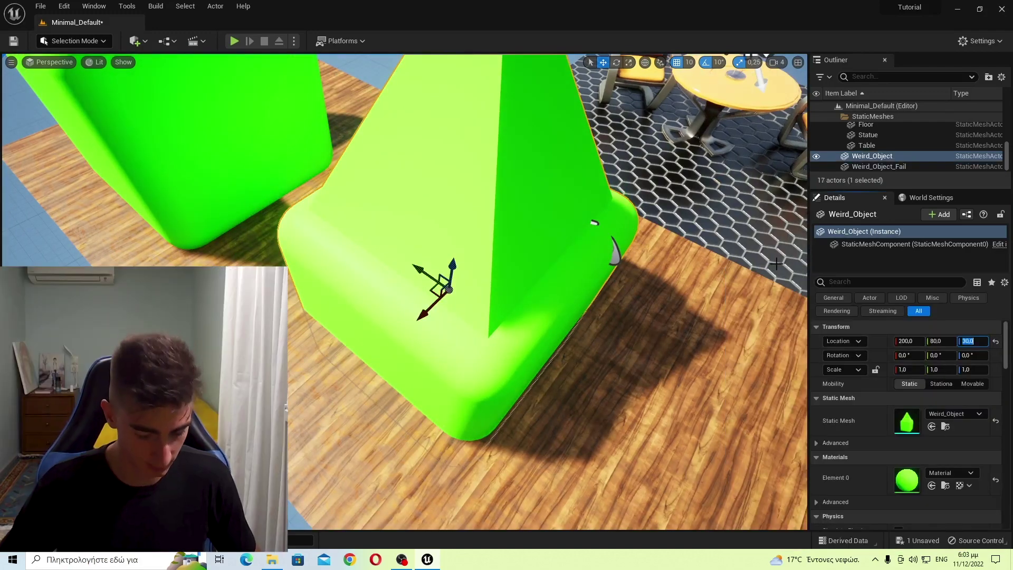
type("120")
key("Return")
Compare the pyramid faces of Weird_Object and Weird_Object_Fail side by side in the level viewport.
right_click_drag(504, 242, 660, 203)
key("s")
key("a")
key("w")
key("s")
key("a")
key("d")
key("w")
key("d")
mouse_move(489, 312)
right_mouse_down()
mouse_move(464, 309)
mouse_move(489, 312)
right_mouse_up()
key("w")
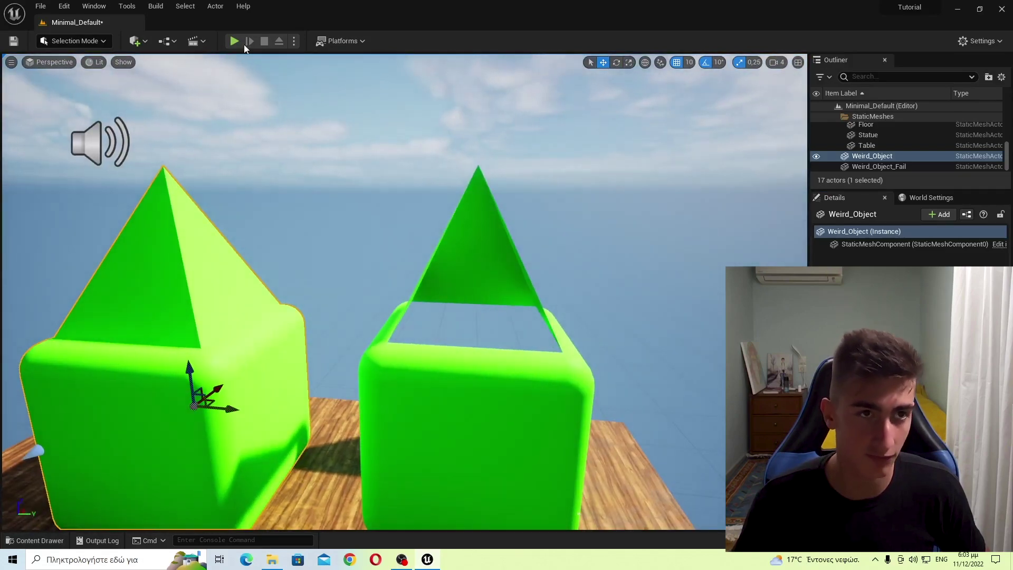
Play the level and walk and jump the character around Weird_Object and Weird_Object_Fail to compare their pyramid faces.
key("alt+p")
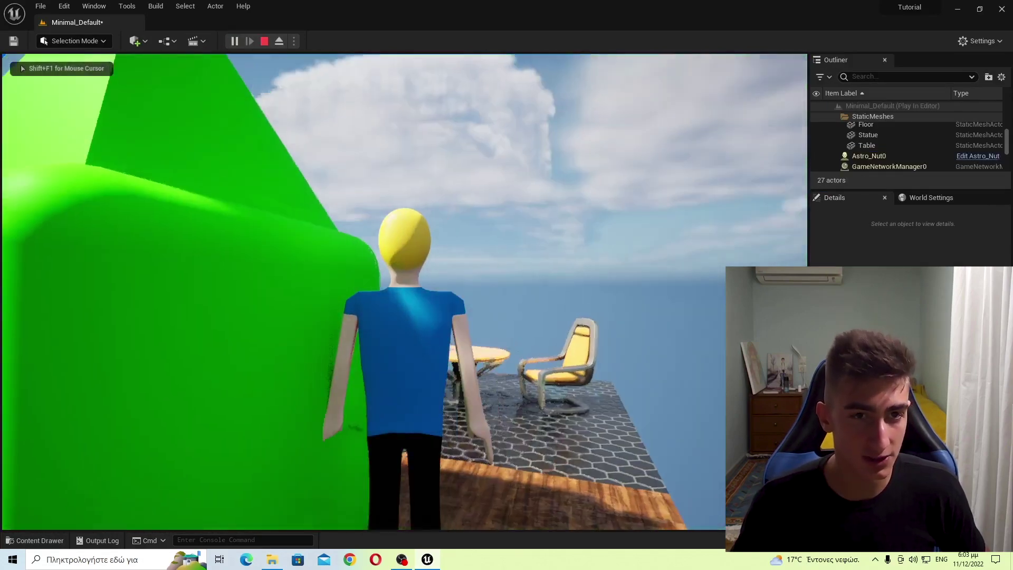
key("d")
key("w")
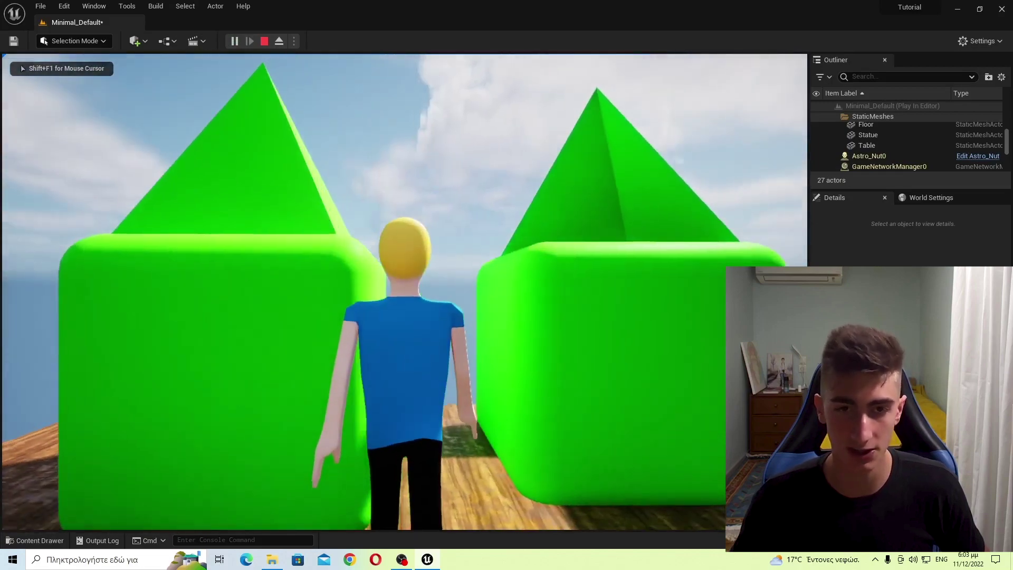
key("space")
key("w")
key("space")
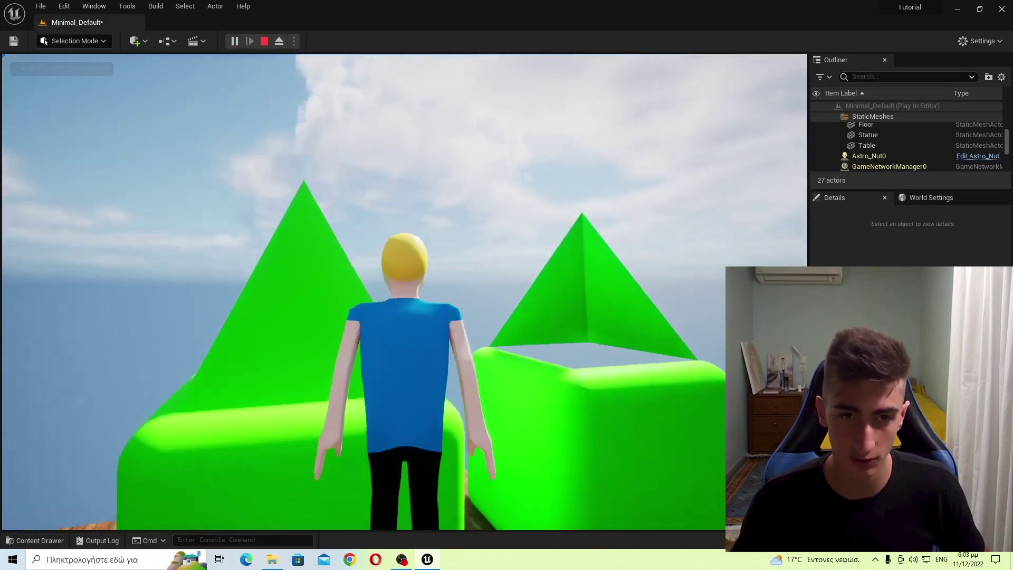
key("a")
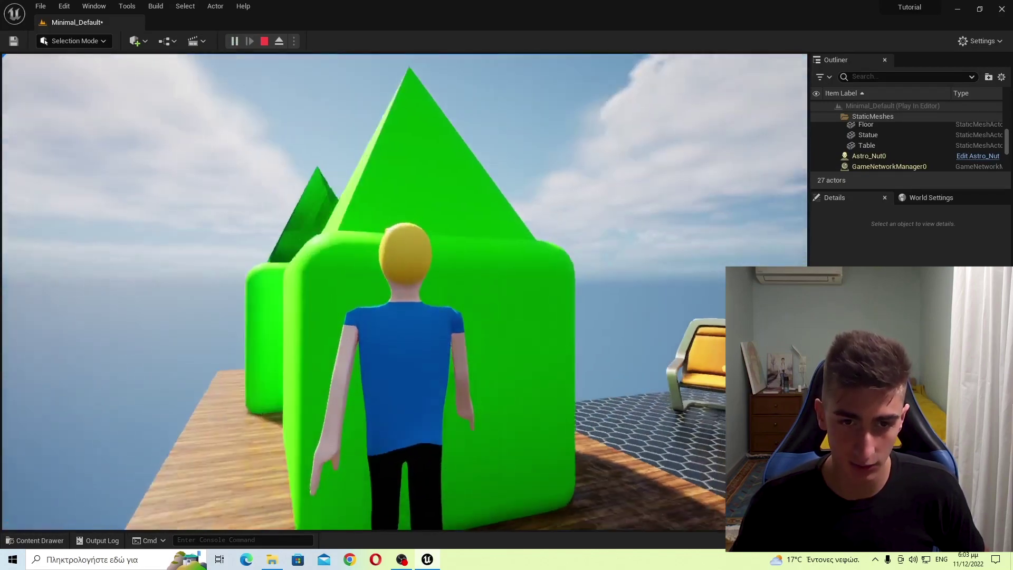
key("w")
key("w")
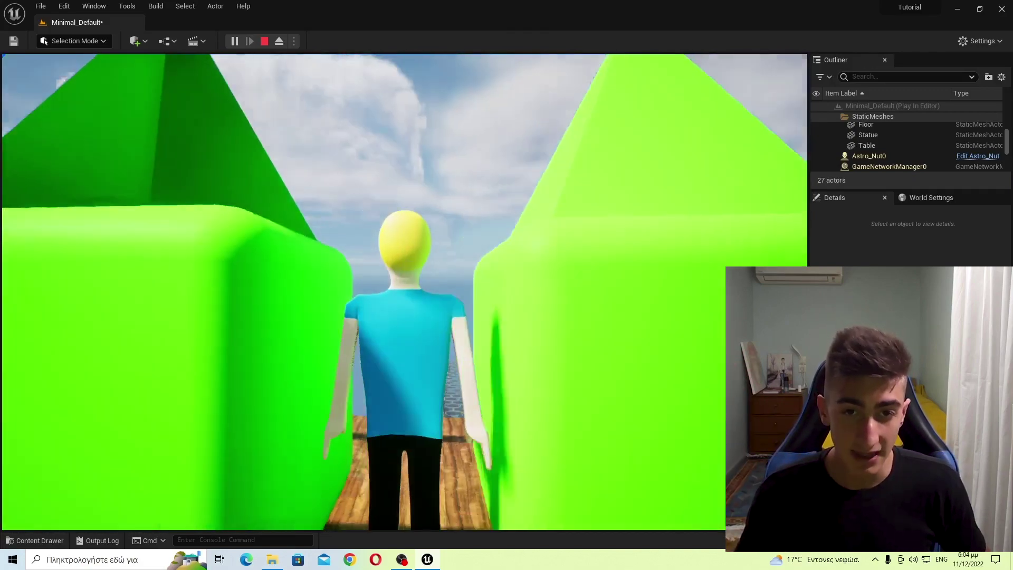
Circle both green meshes again with the character, stop the play session and examine them in the level viewport.
key("d")
key("s")
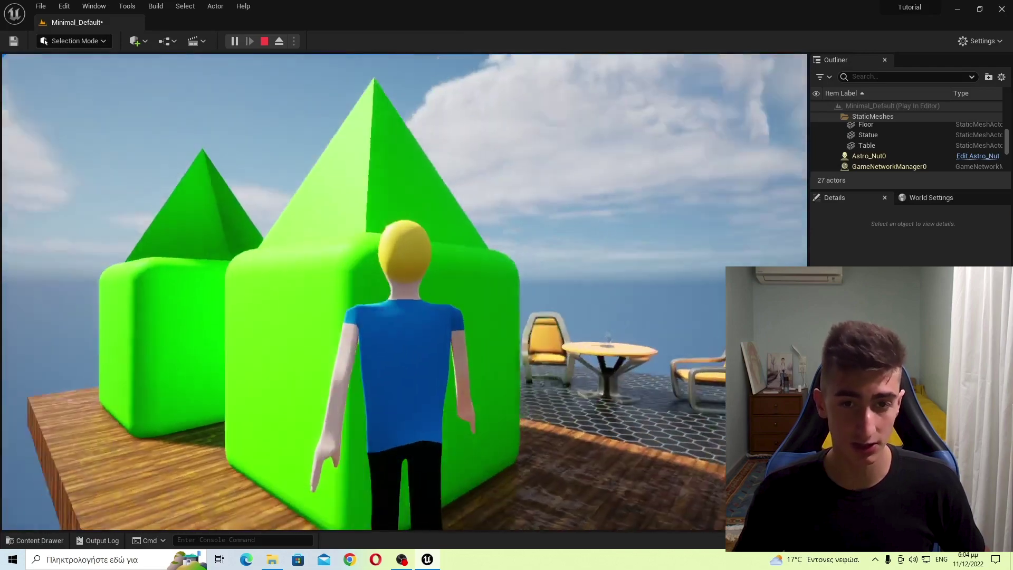
key("w")
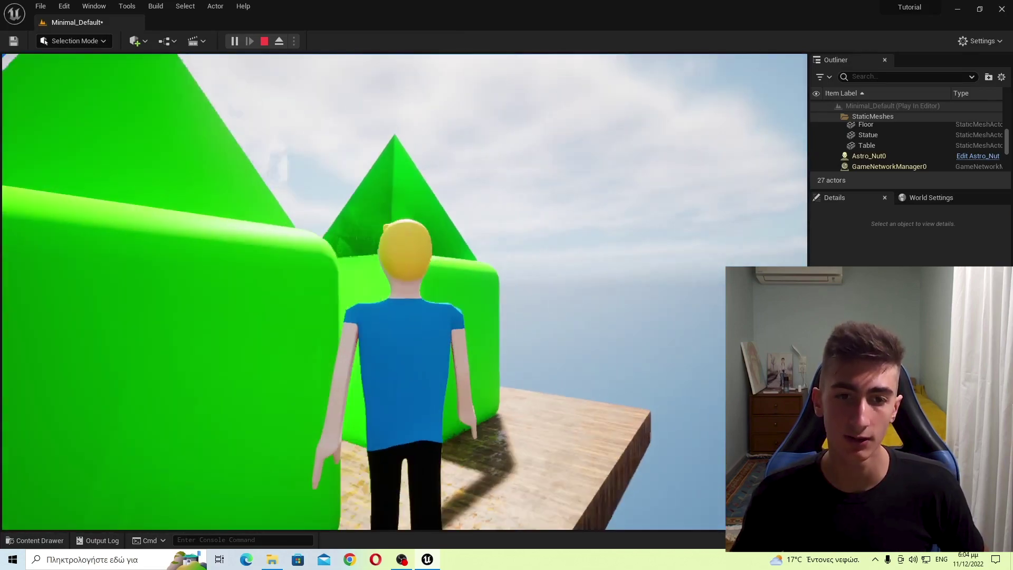
key("space")
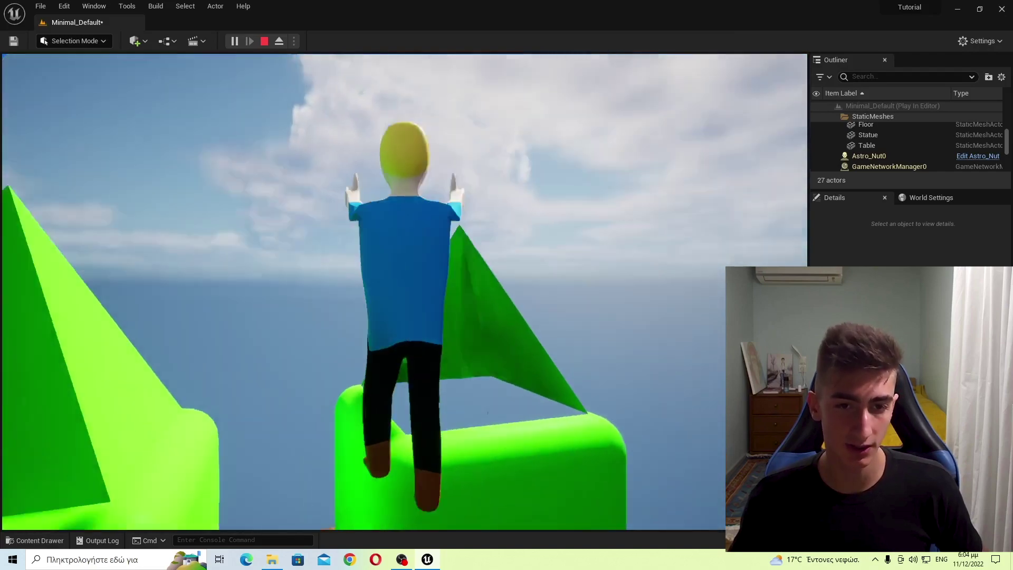
key("d")
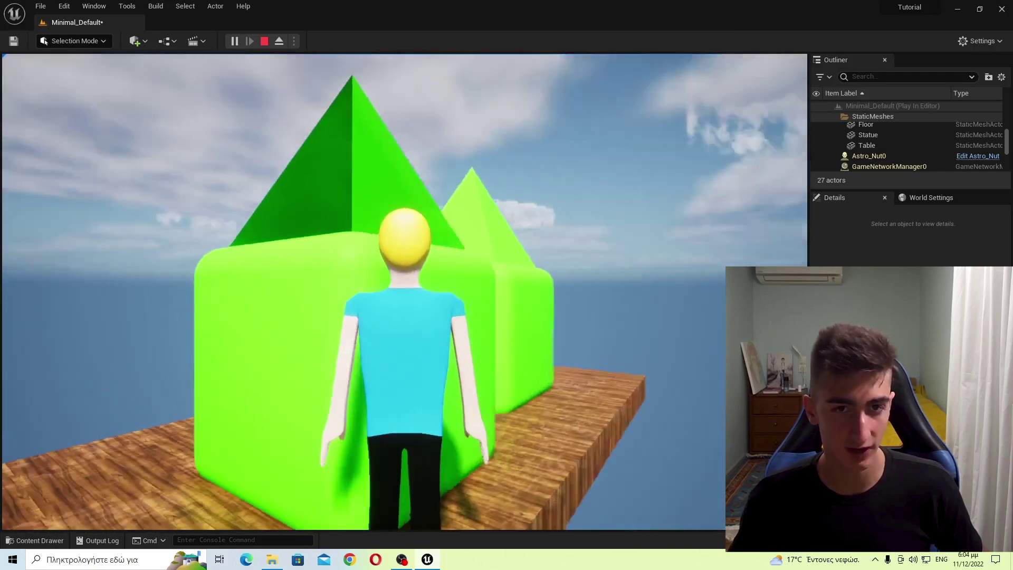
key("w")
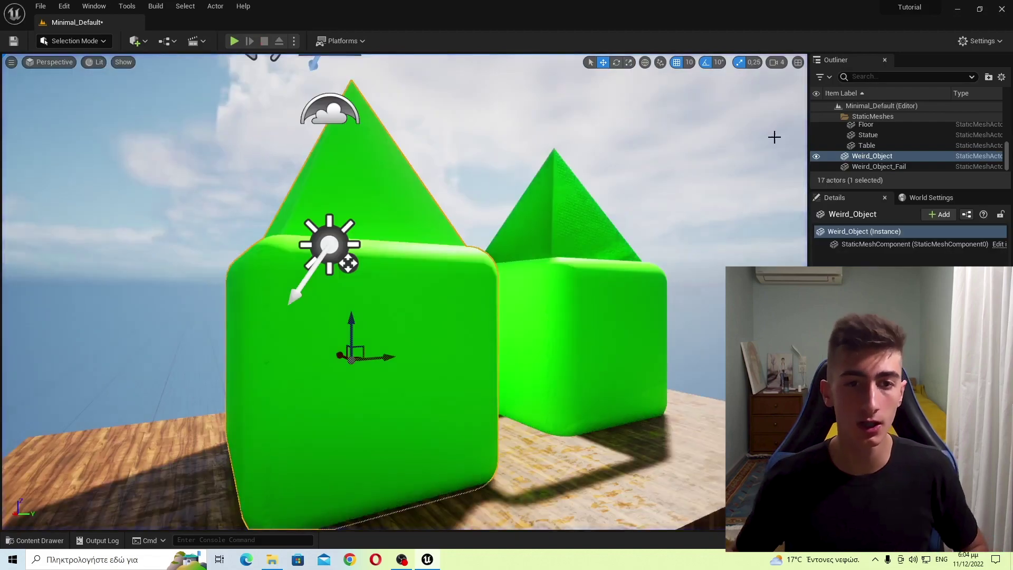
key("s")
mouse_move(430, 412)
right_mouse_down()
mouse_move(430, 464)
mouse_move(430, 413)
right_mouse_up()
key("w")
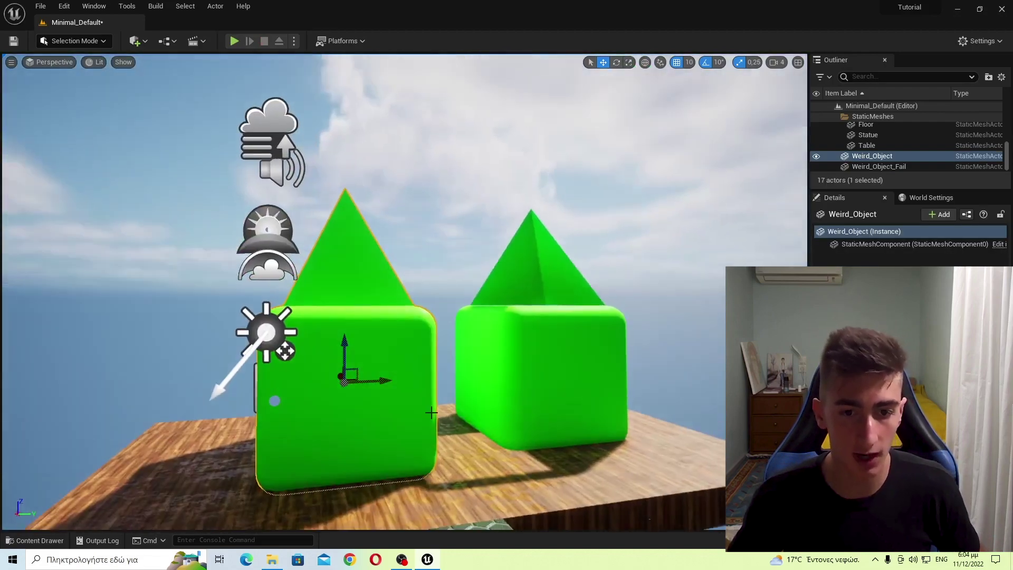
Open Weird_Object.blend from the Objects folder in Blender and put the Bruh mesh into Edit Mode.
left_click(273, 560)
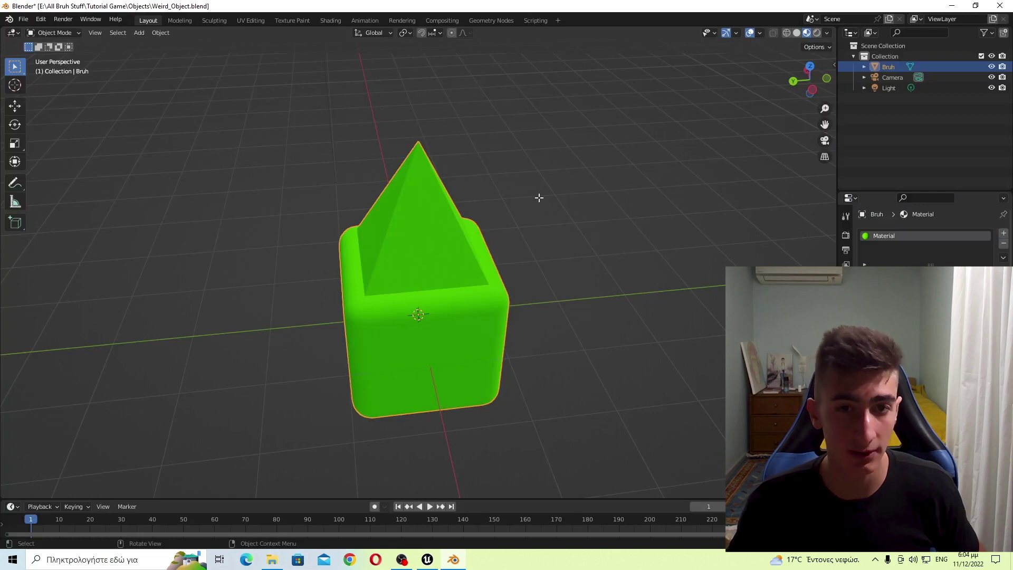
key("Tab")
middle_click_drag(483, 272, 365, 287)
scroll(446, 255, "up", 4)
scroll(581, 156, "down", 2)
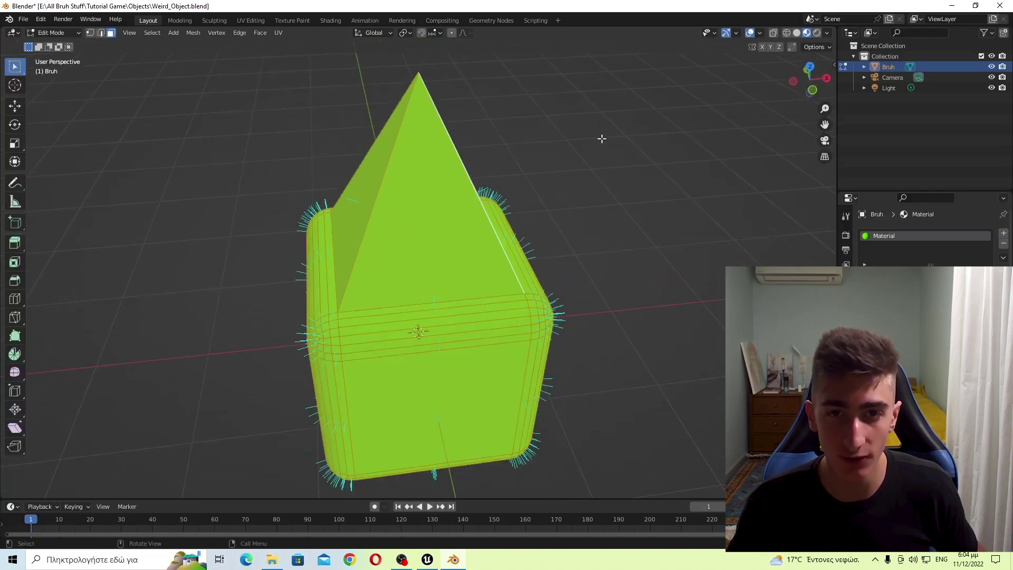
Display the vertex and split normals alongside the face normals and inspect them around the mesh.
left_click(760, 33)
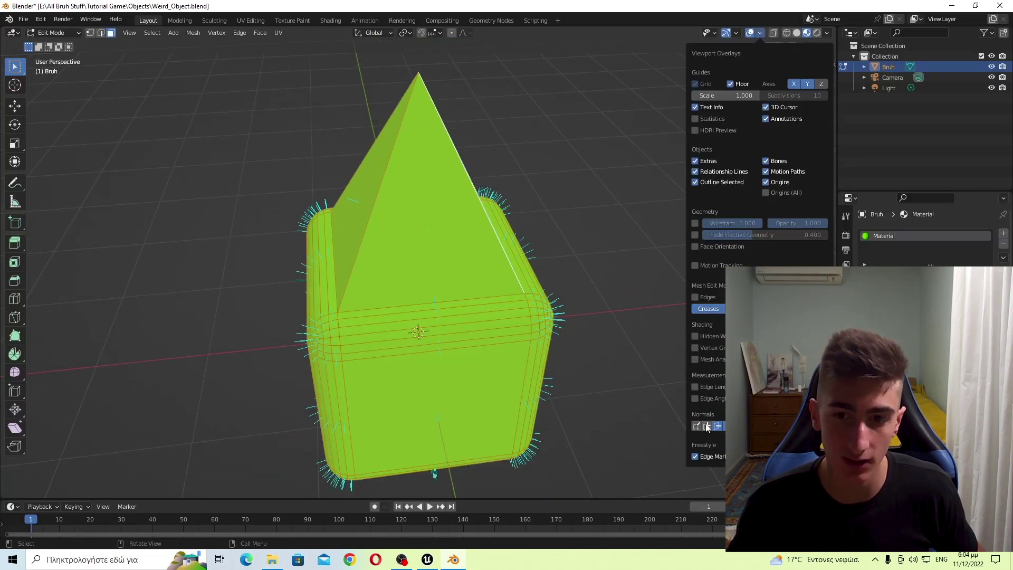
middle_click_drag(393, 224, 552, 305)
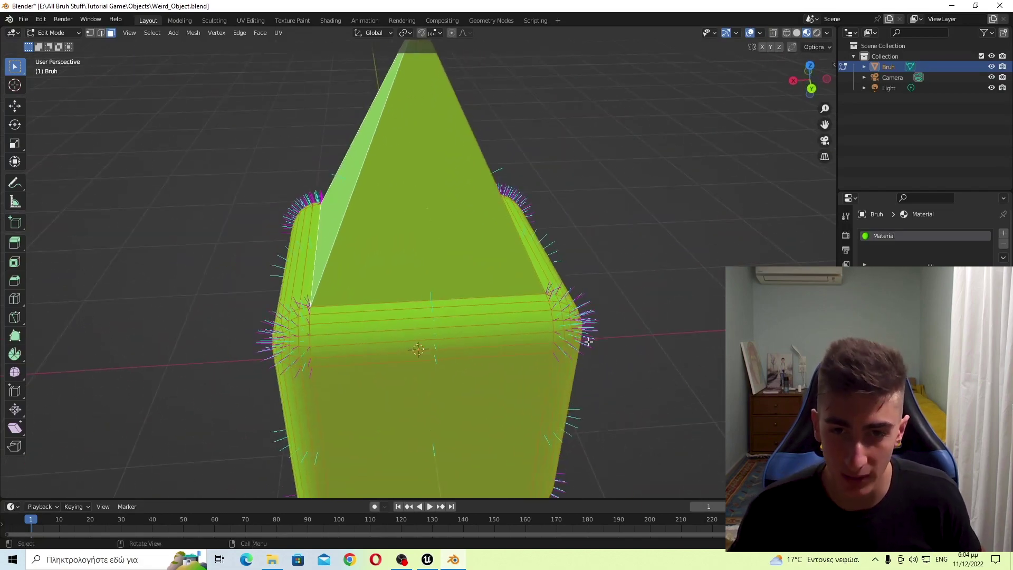
middle_click_drag(589, 342, 419, 416)
Recalculate the normals of the whole mesh and check the options of the Recalculate Normals operation.
scroll(385, 301, "down", 4)
scroll(445, 298, "up", 8)
scroll(418, 416, "down", 9)
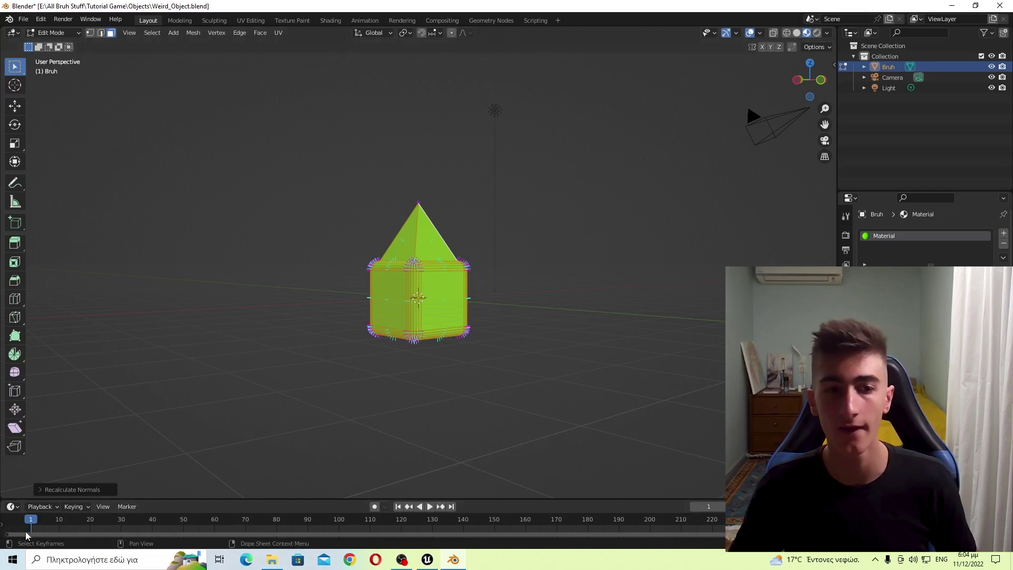
left_click(45, 491)
left_click(78, 473)
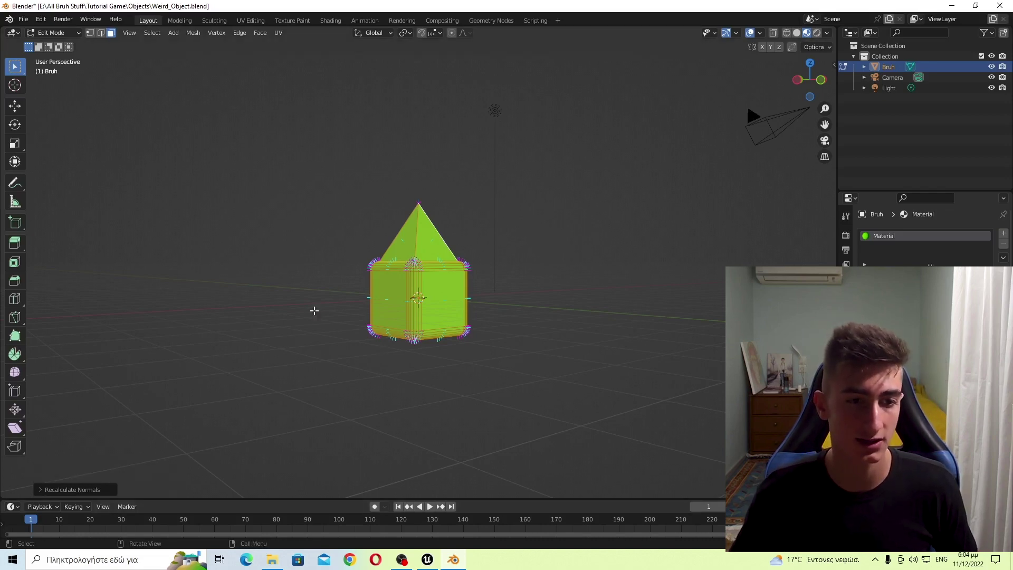
Inspect the mesh with its normals displayed and hide the vertex, split and face normals overlays.
middle_click_drag(404, 276, 429, 311)
scroll(433, 315, "up", 3)
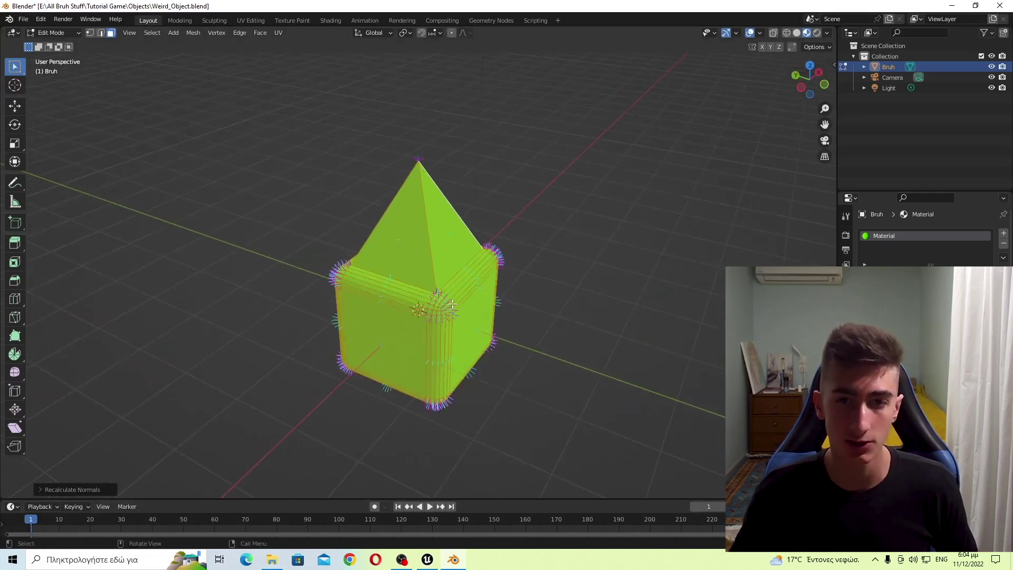
left_click(760, 34)
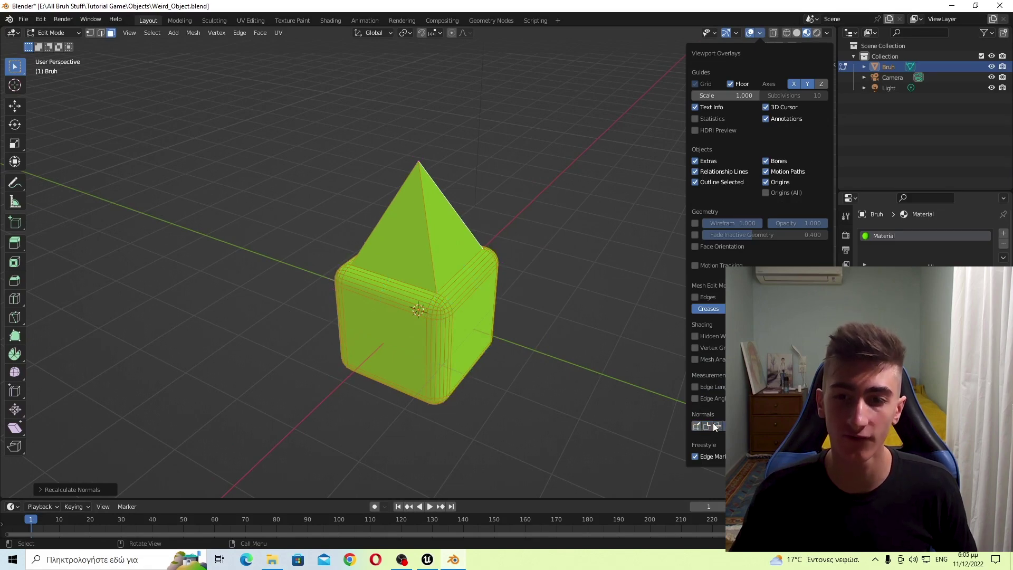